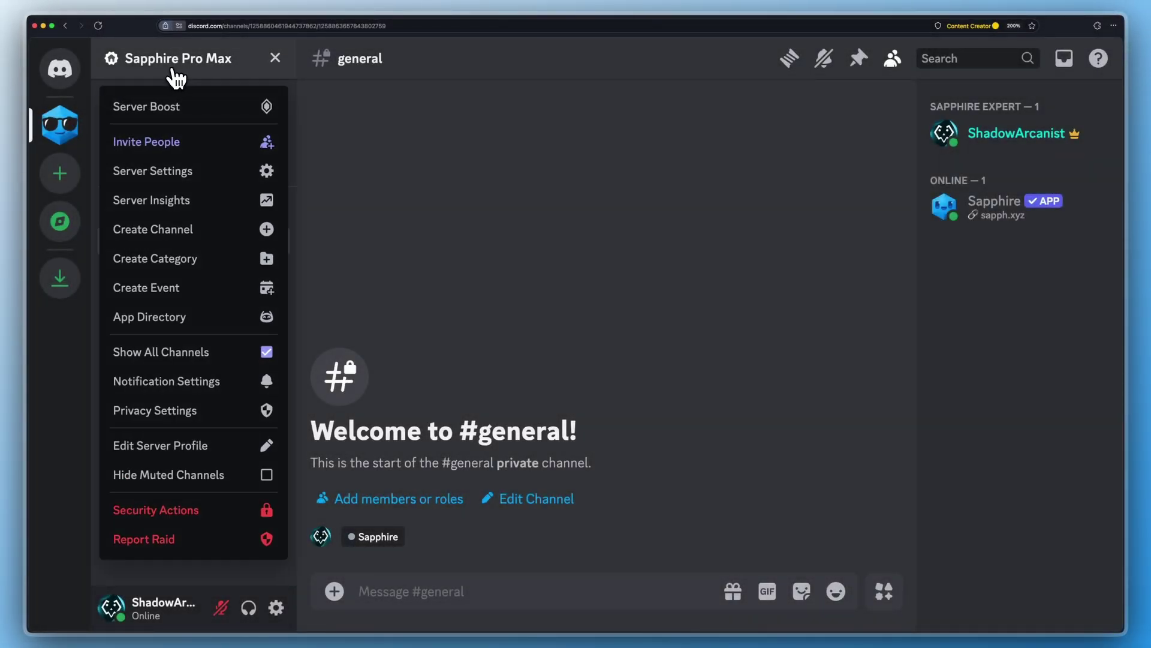
In Server Settings > Roles, drag Sapphire above the Green, Yellow and Blue roles and save
left_click(180, 166)
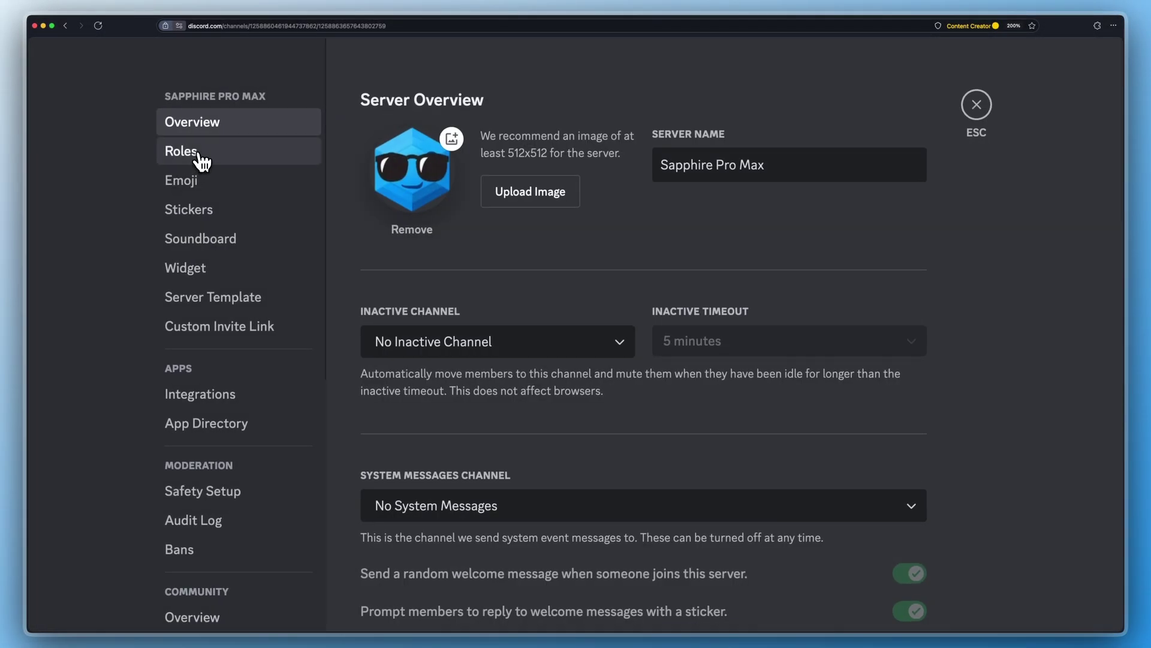
left_click(234, 157)
scroll(527, 366, "down", 1)
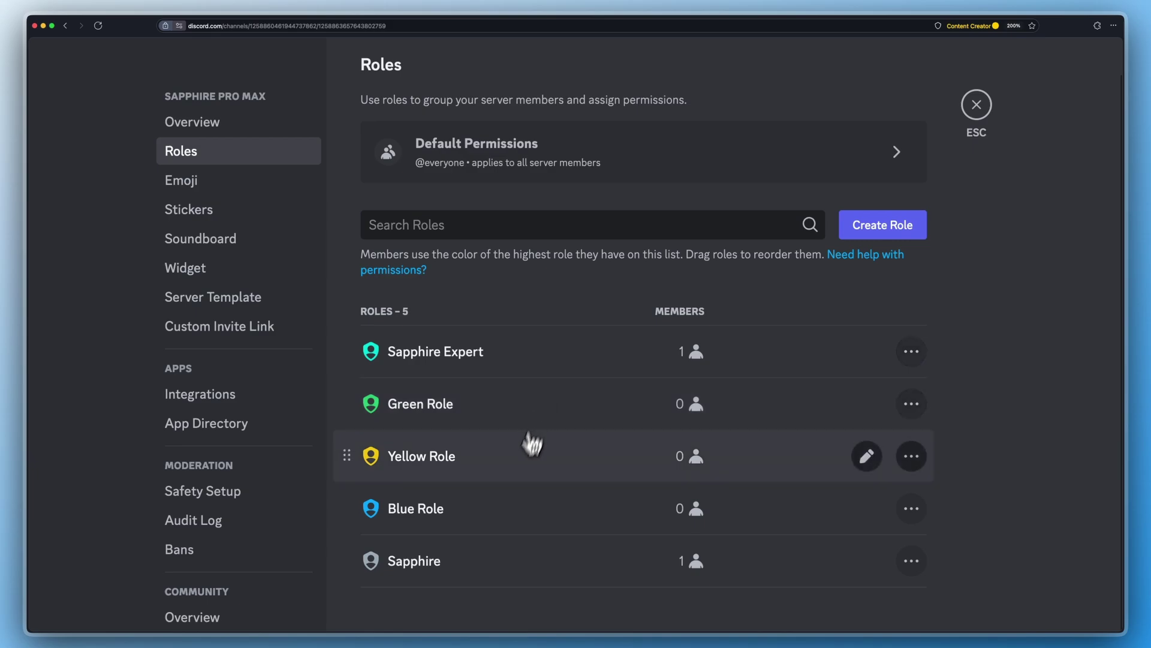
left_click_drag(347, 561, 383, 429)
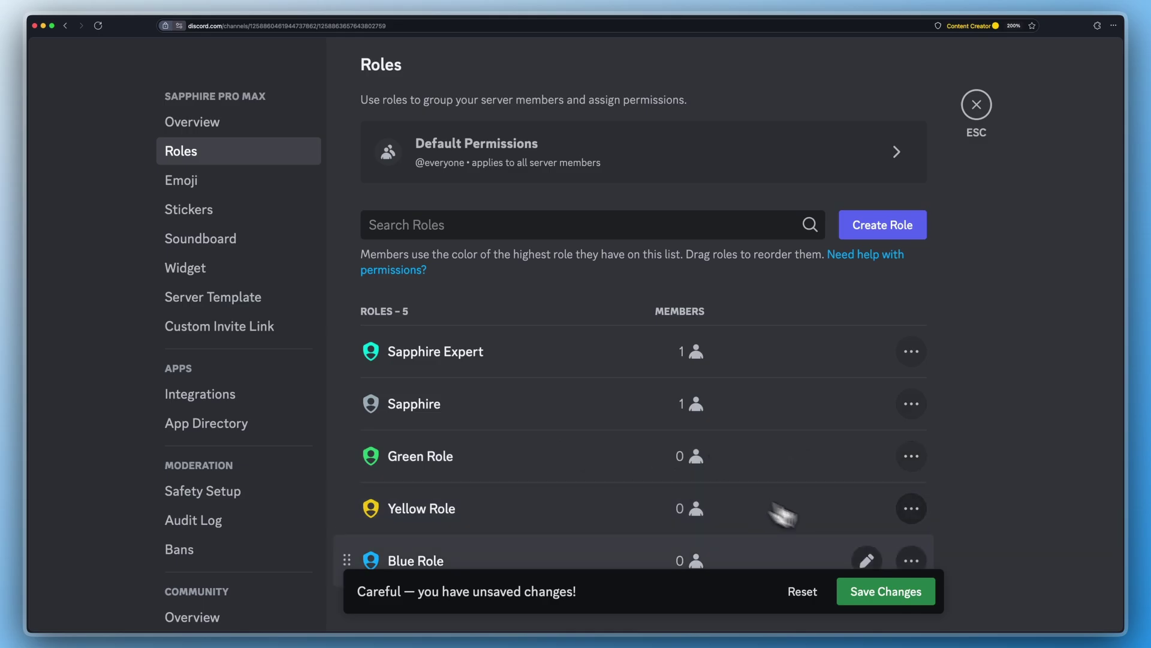
left_click(880, 592)
left_click(976, 108)
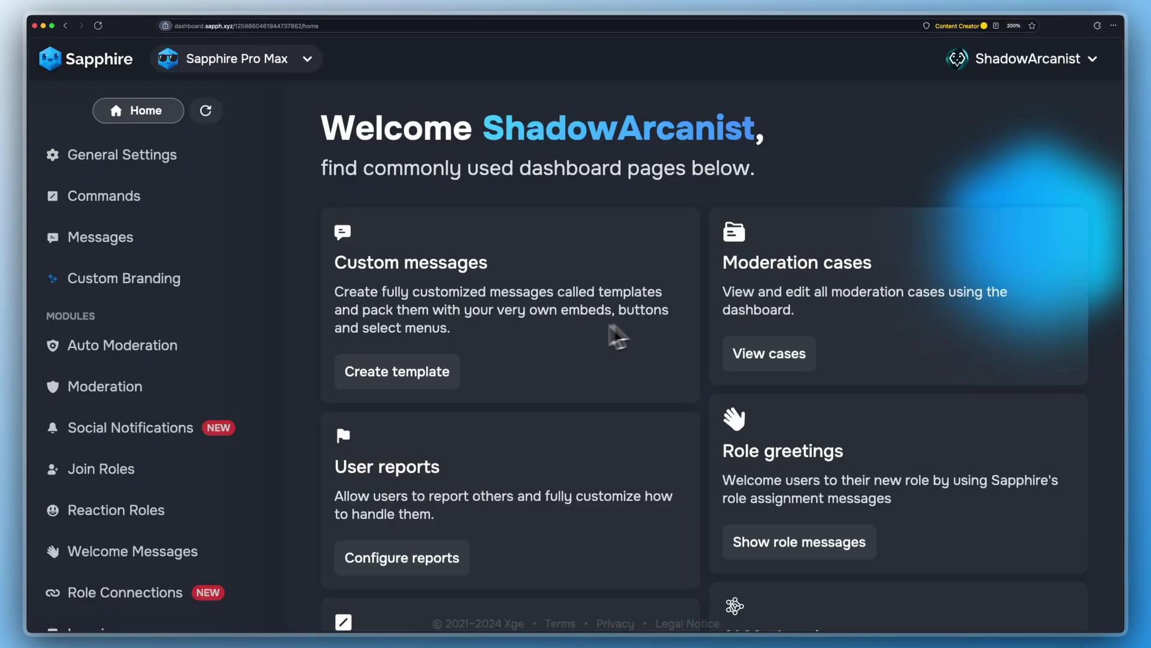
Open Reaction Roles, verify both Settings-tab toggles are on, and return to the empty Messages list
scroll(168, 363, "down", 1)
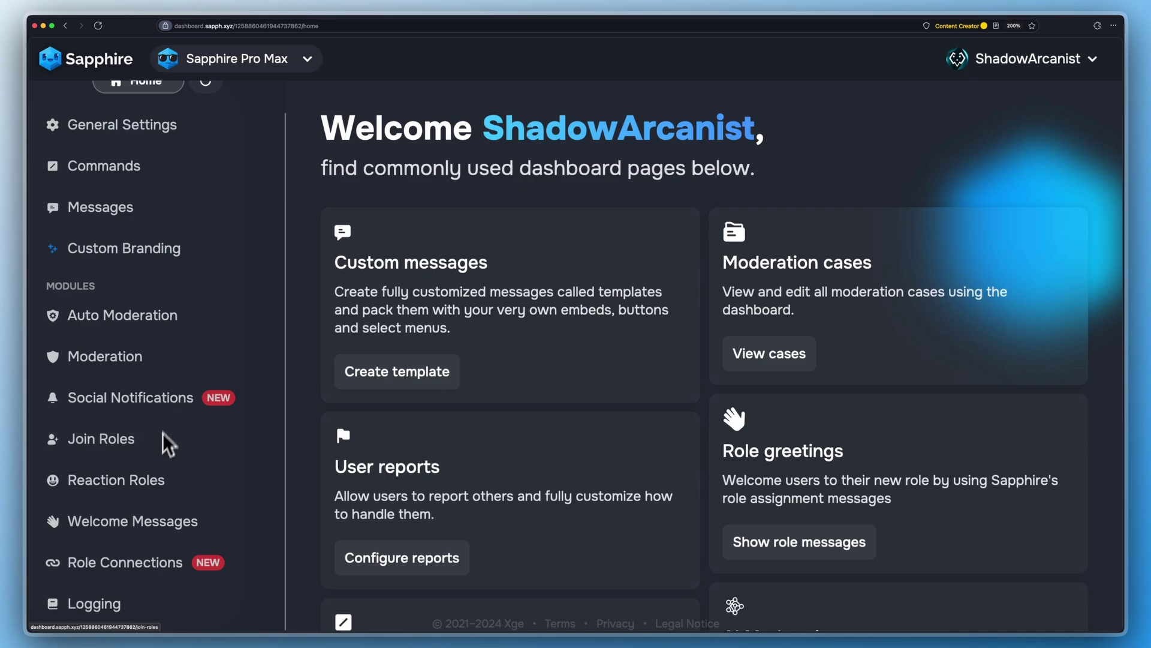
left_click(142, 497)
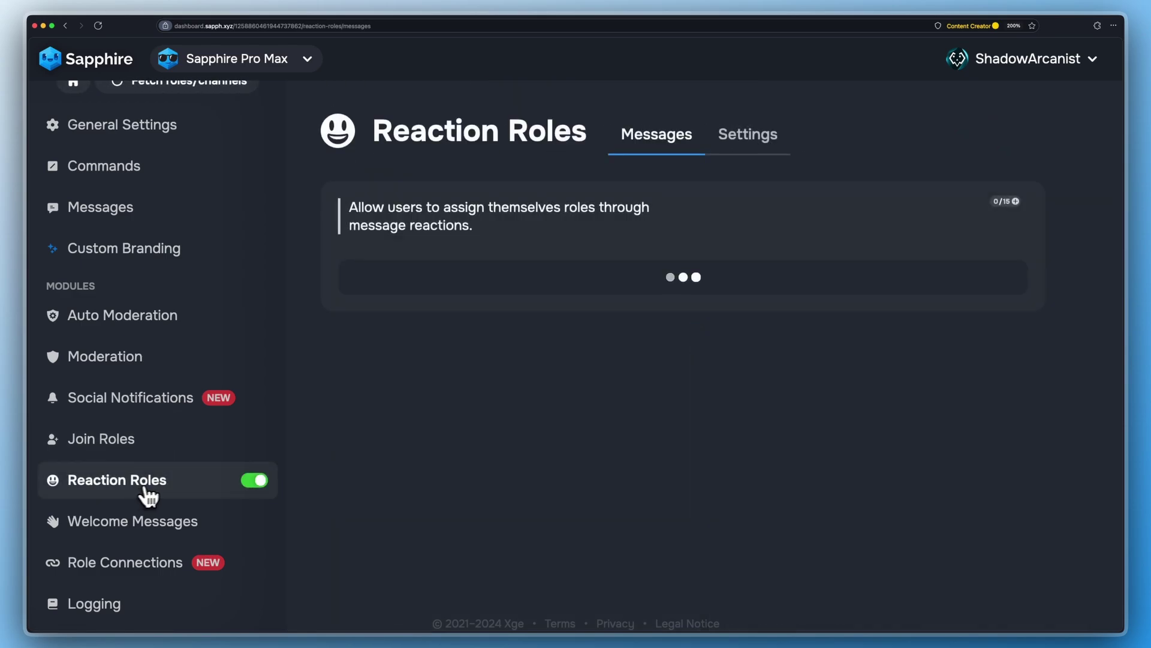
left_click(740, 150)
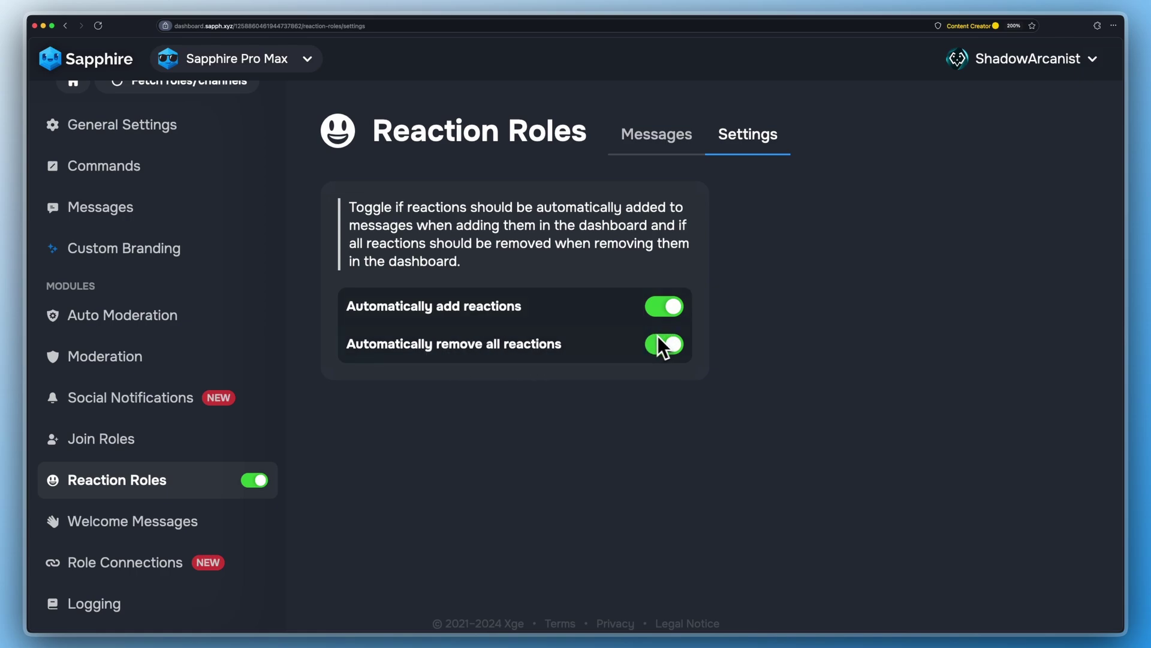
left_click(662, 149)
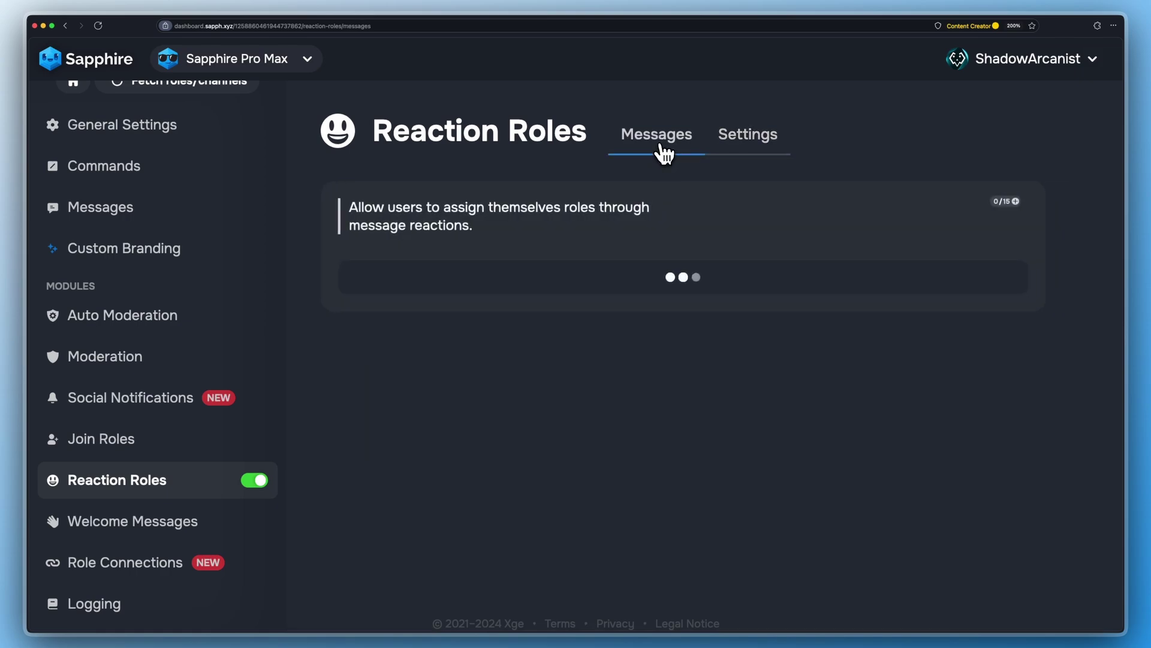
scroll(711, 376, "down", 3)
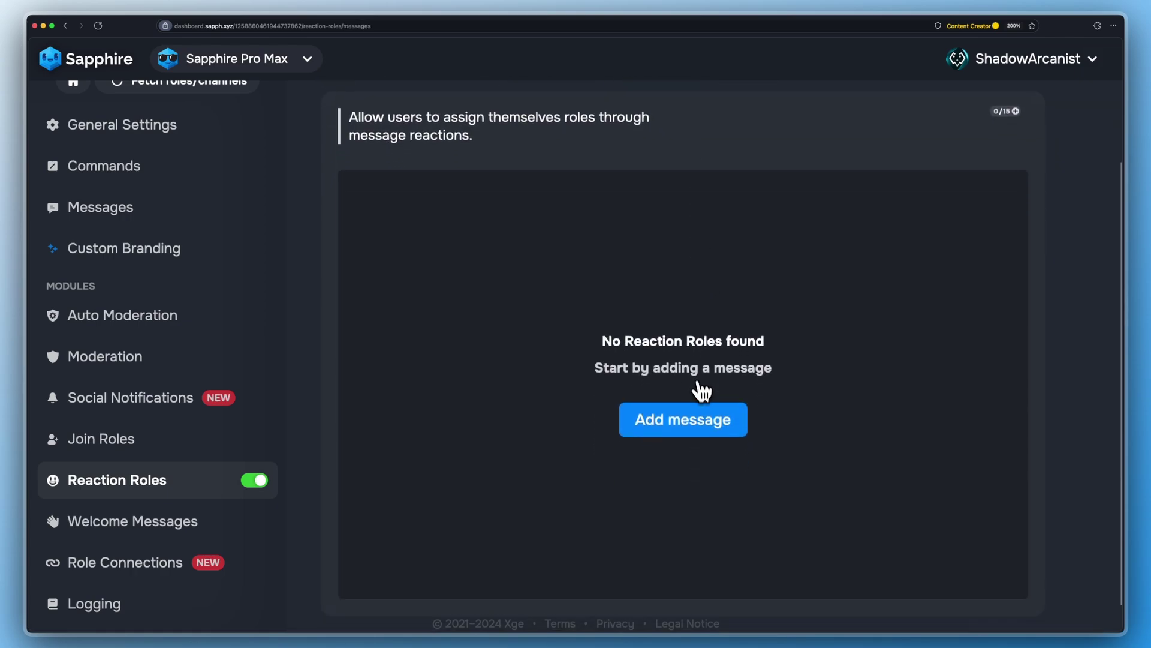
Create a new reaction-roles message for #roles with a custom server emoji as its first reaction
left_click(700, 434)
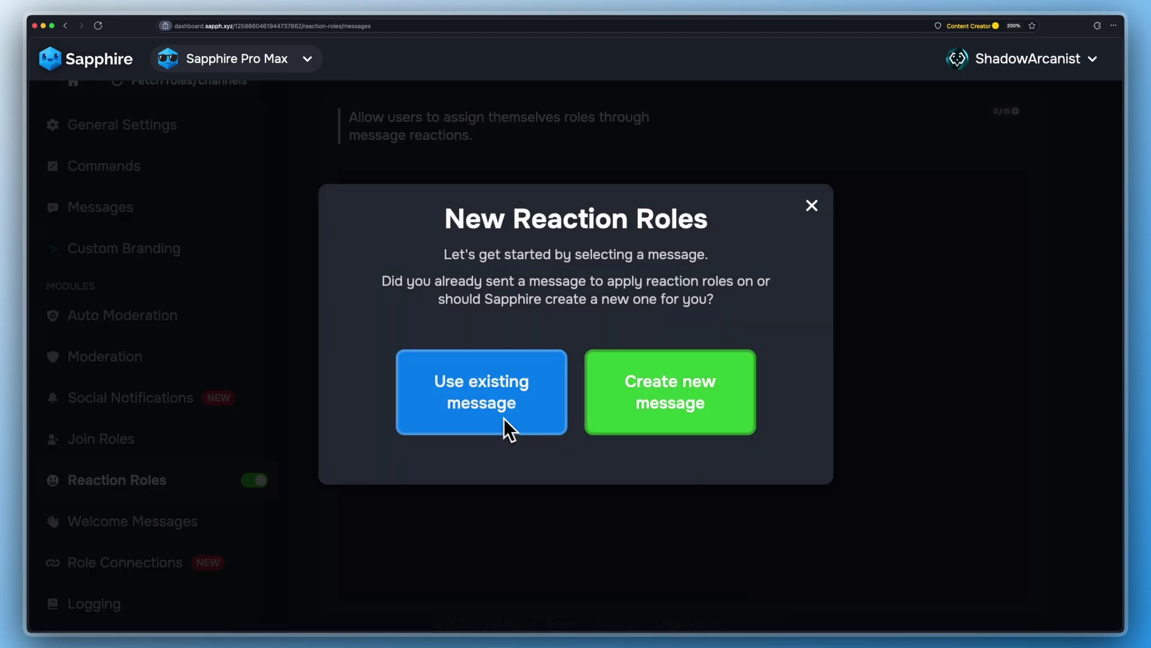
left_click(692, 399)
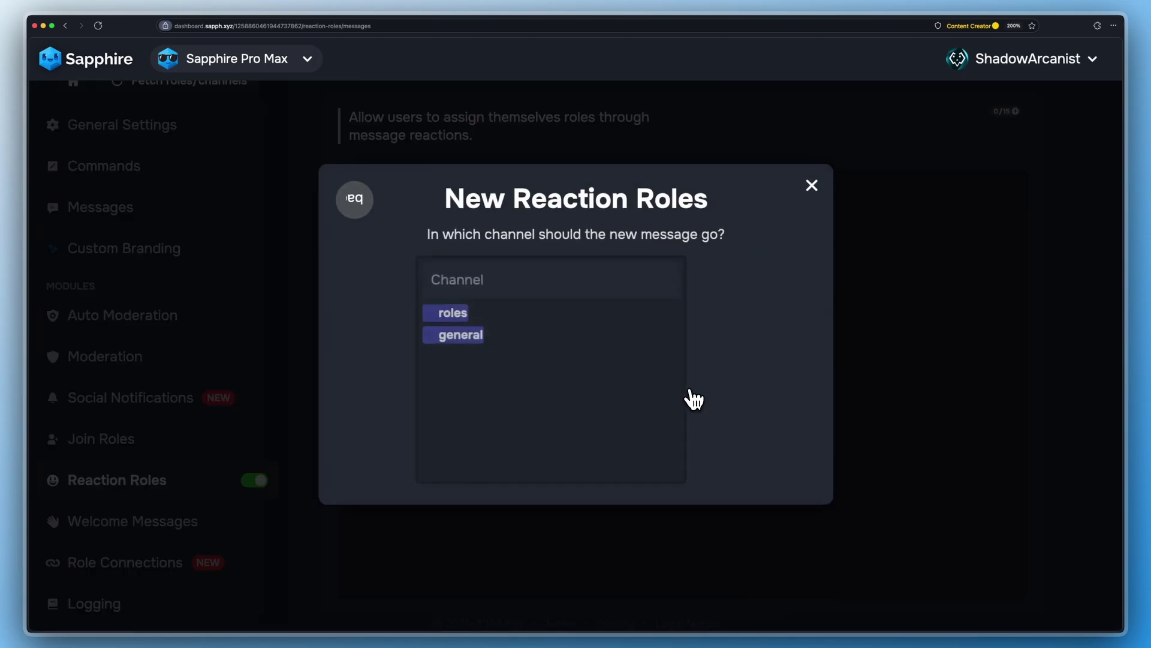
left_click(478, 318)
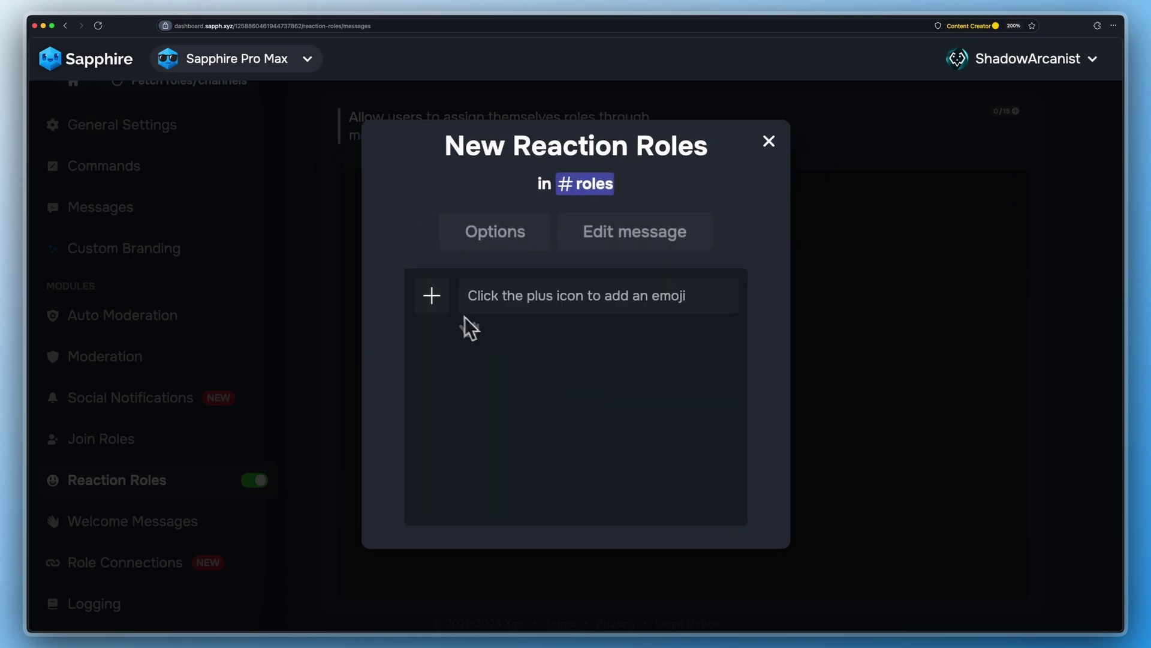
left_click(443, 303)
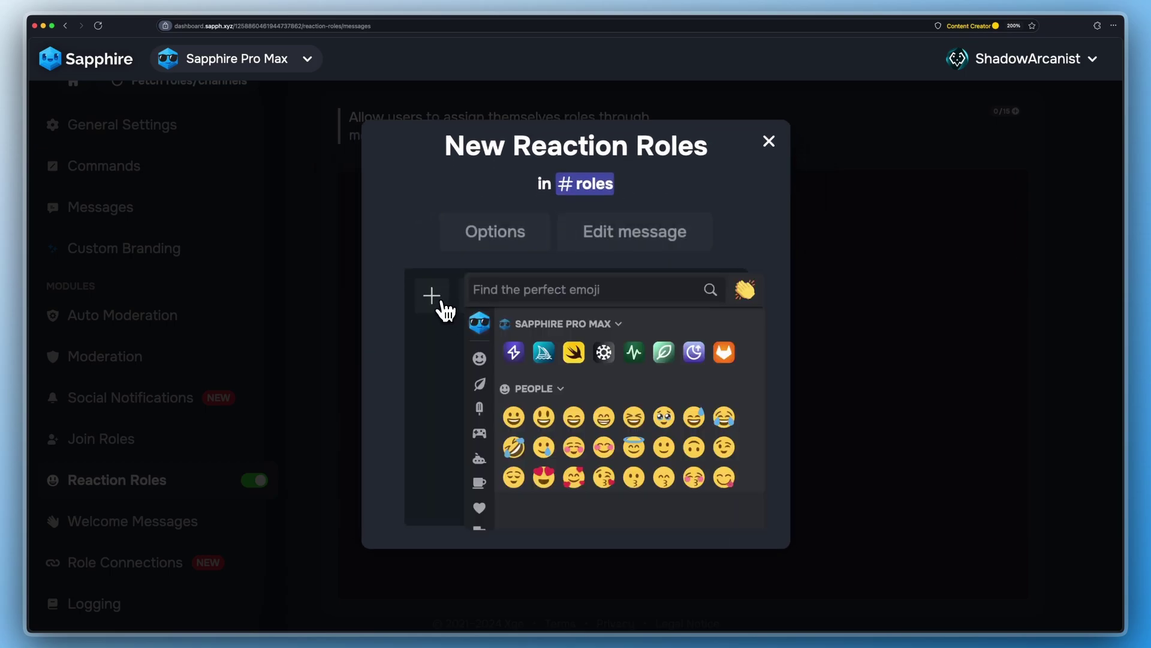
left_click(544, 354)
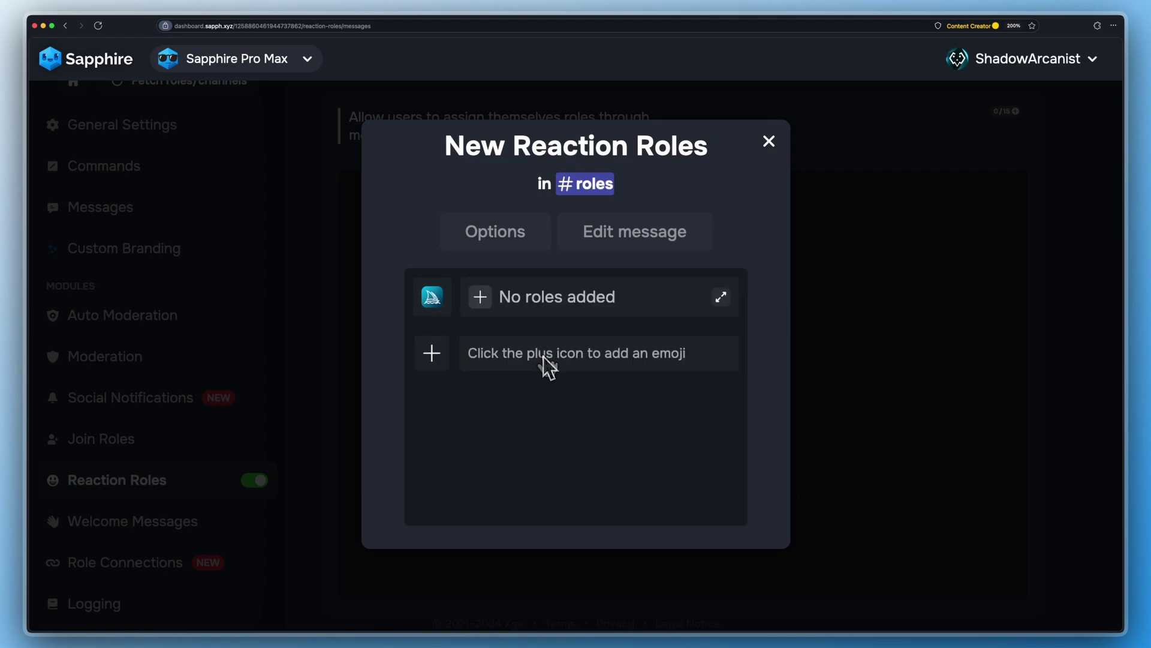
Assign Blue Role to the first reaction emoji
left_click(480, 298)
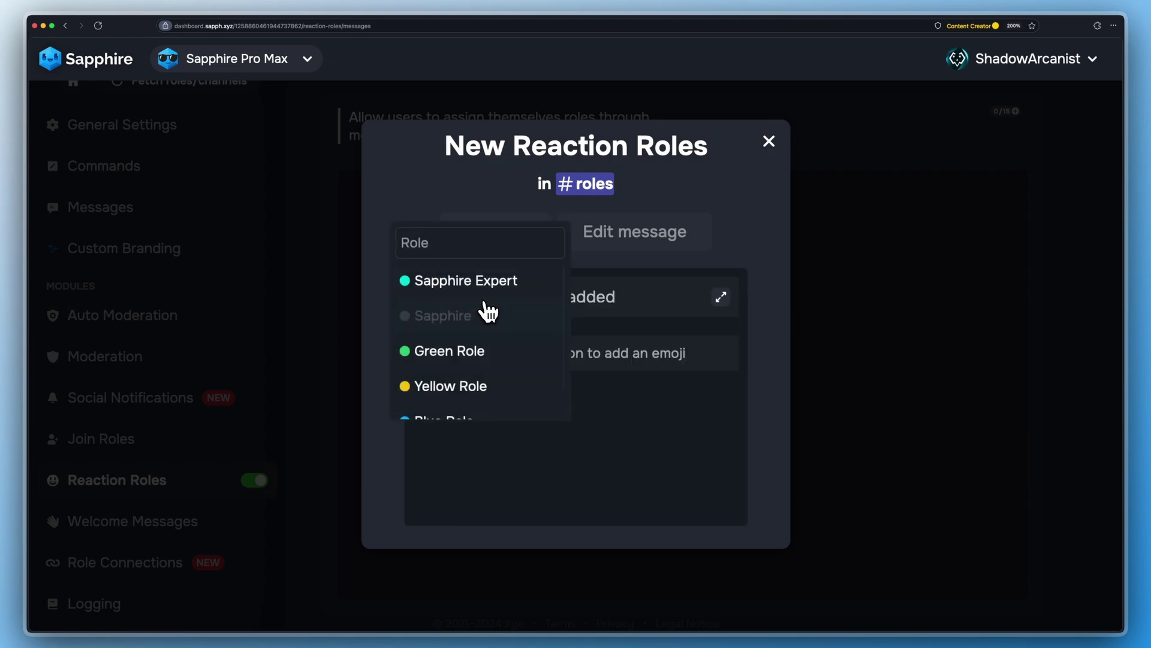
scroll(487, 369, "down", 1)
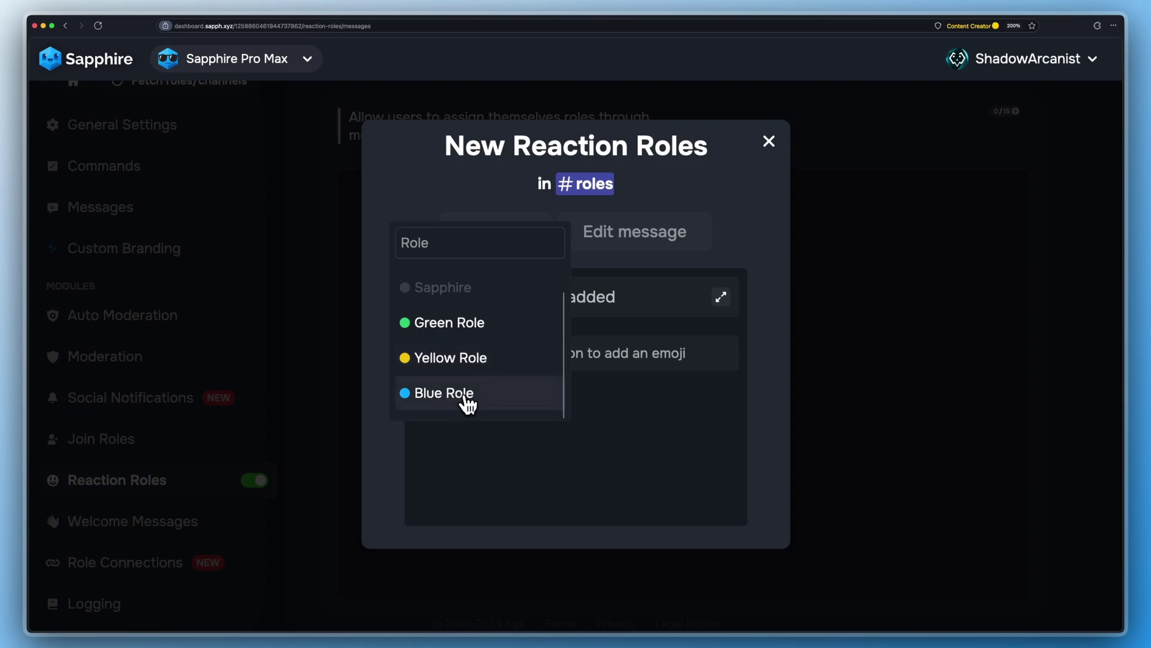
left_click(467, 393)
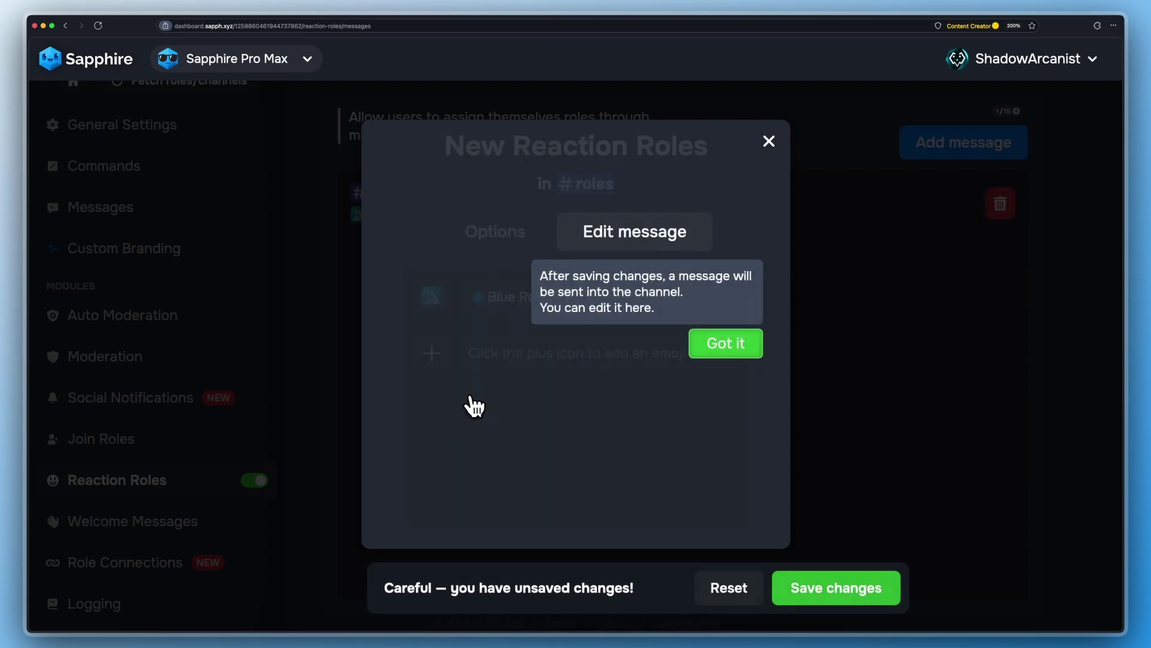
left_click(724, 350)
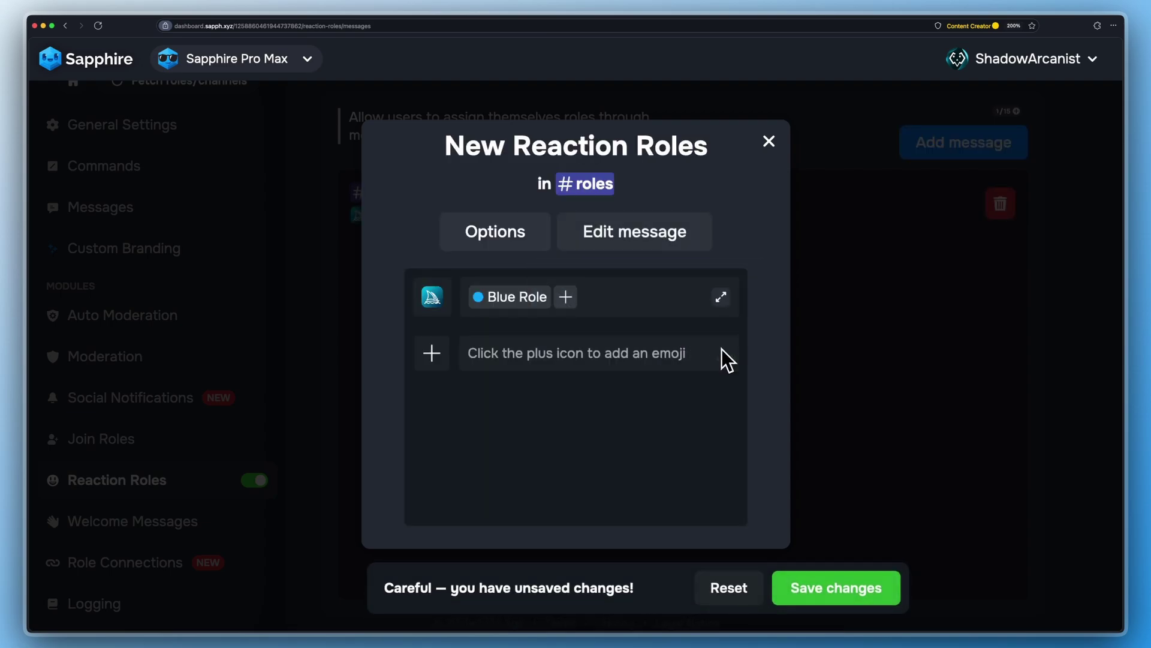
Make the first emoji remove Green Role and Yellow Role, with 'Add again' unchecked
left_click(722, 298)
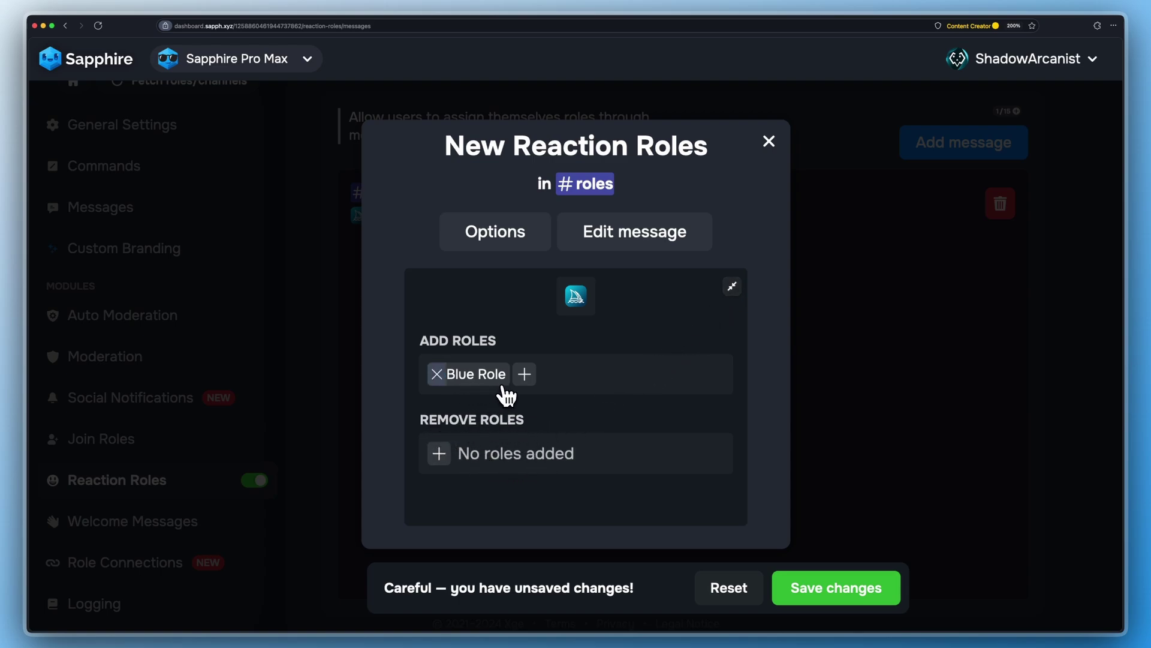
left_click(441, 453)
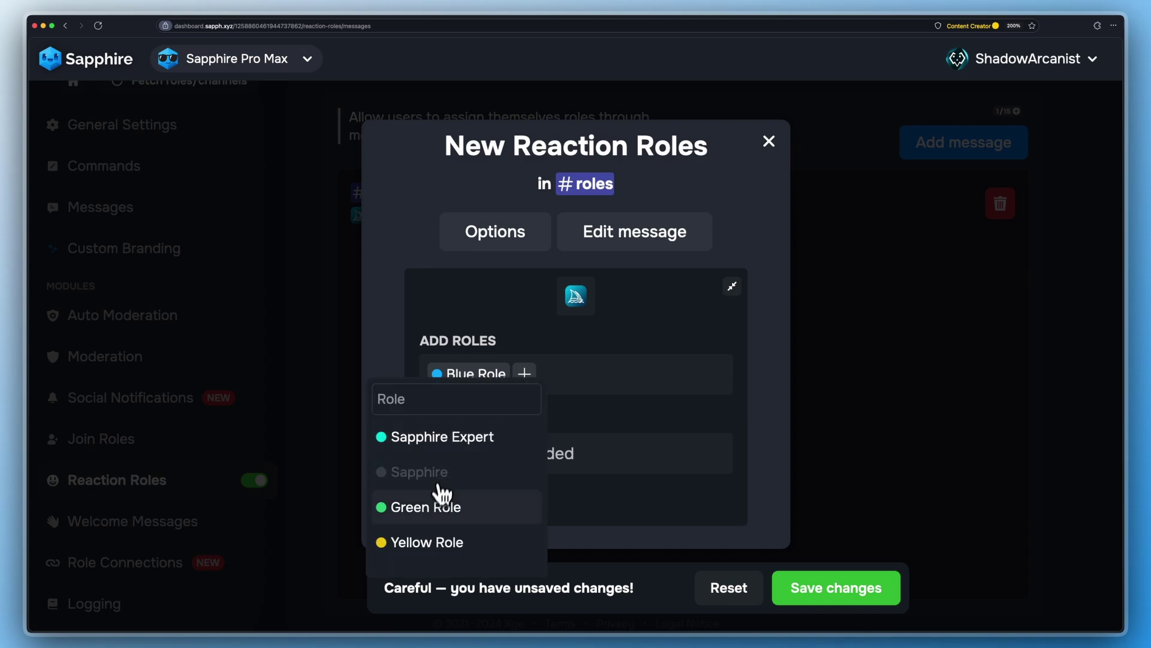
left_click(442, 507)
left_click(536, 455)
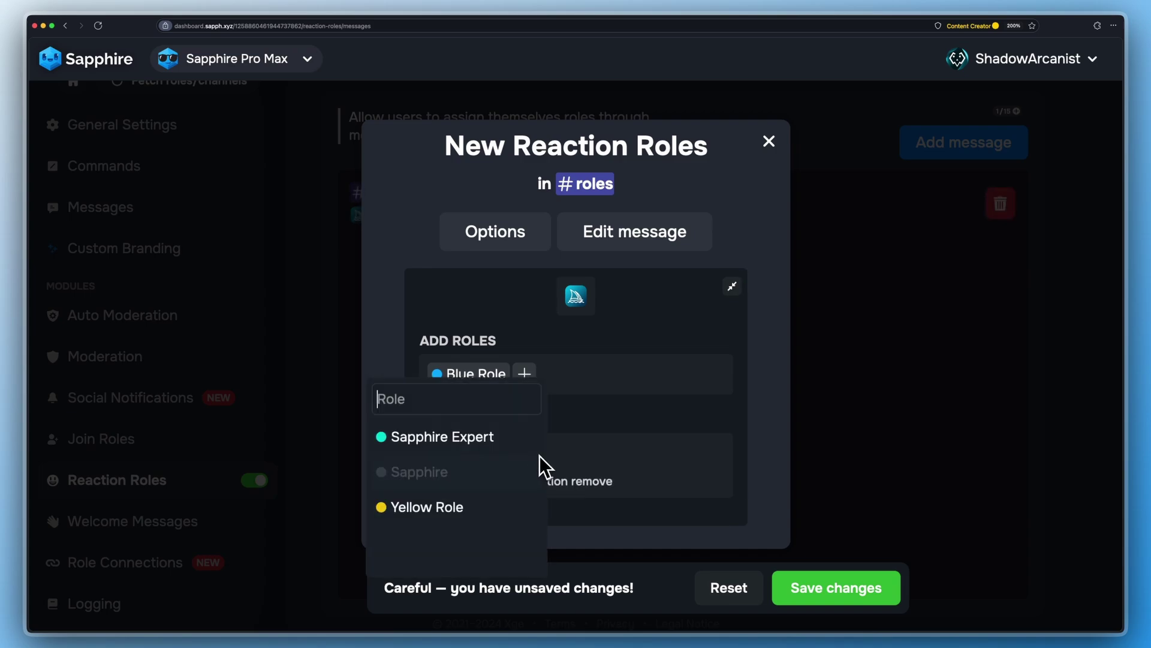
left_click(462, 506)
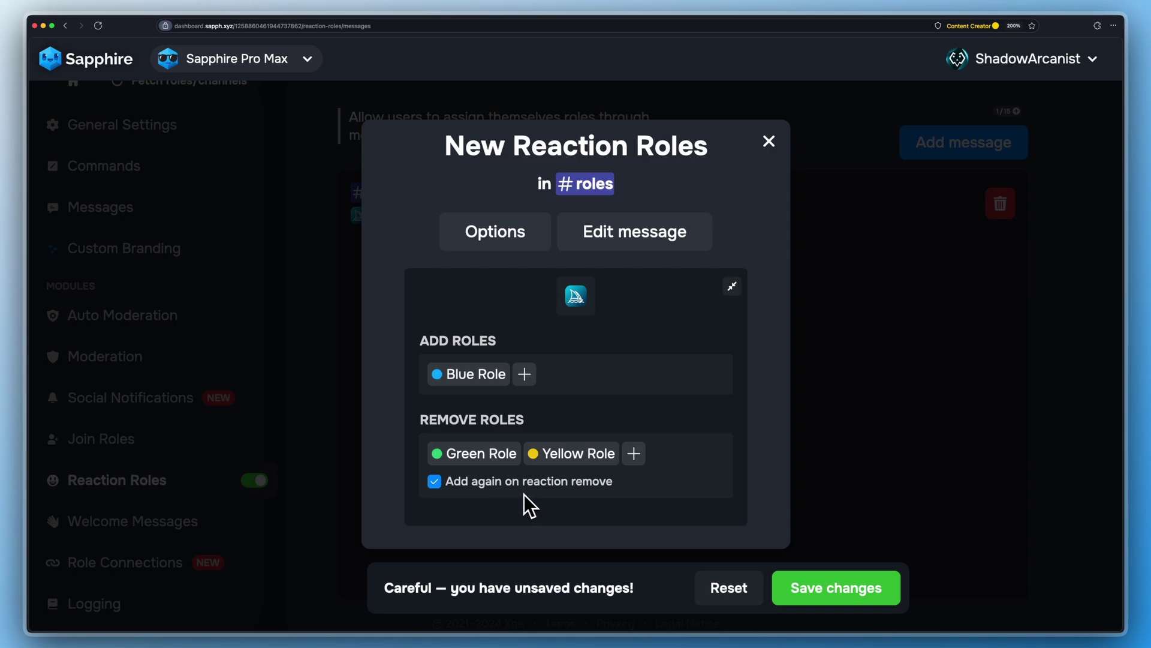
left_click(435, 483)
left_click(731, 288)
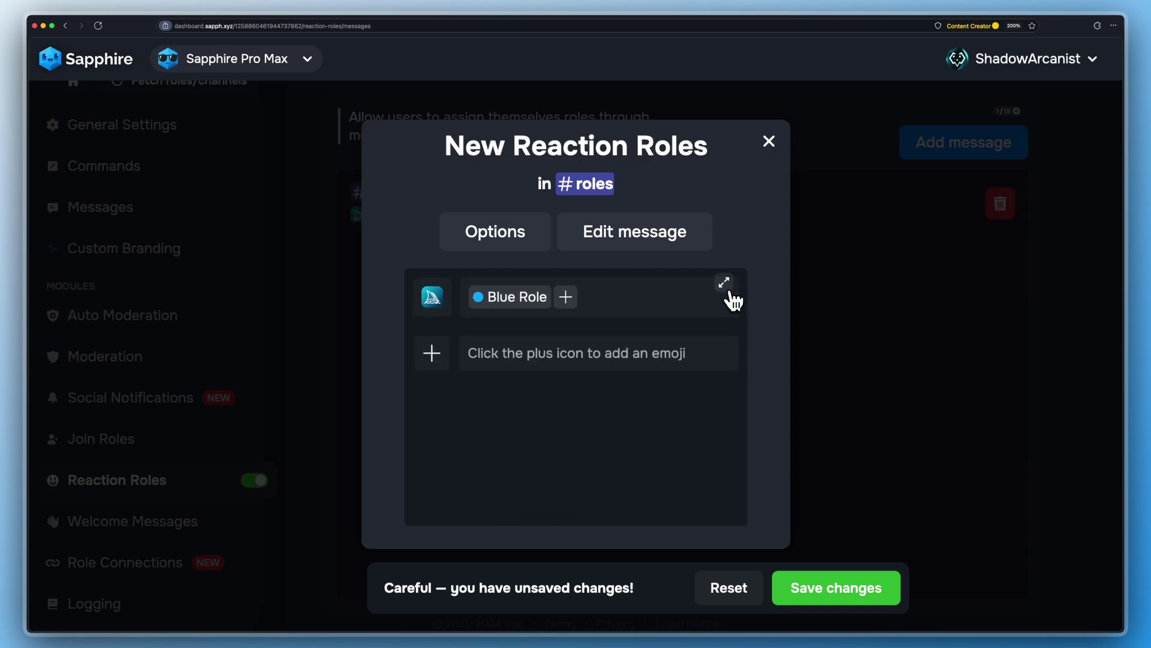
Add the Swift emoji as the second reaction, granting Yellow Role
left_click(433, 354)
left_click(573, 358)
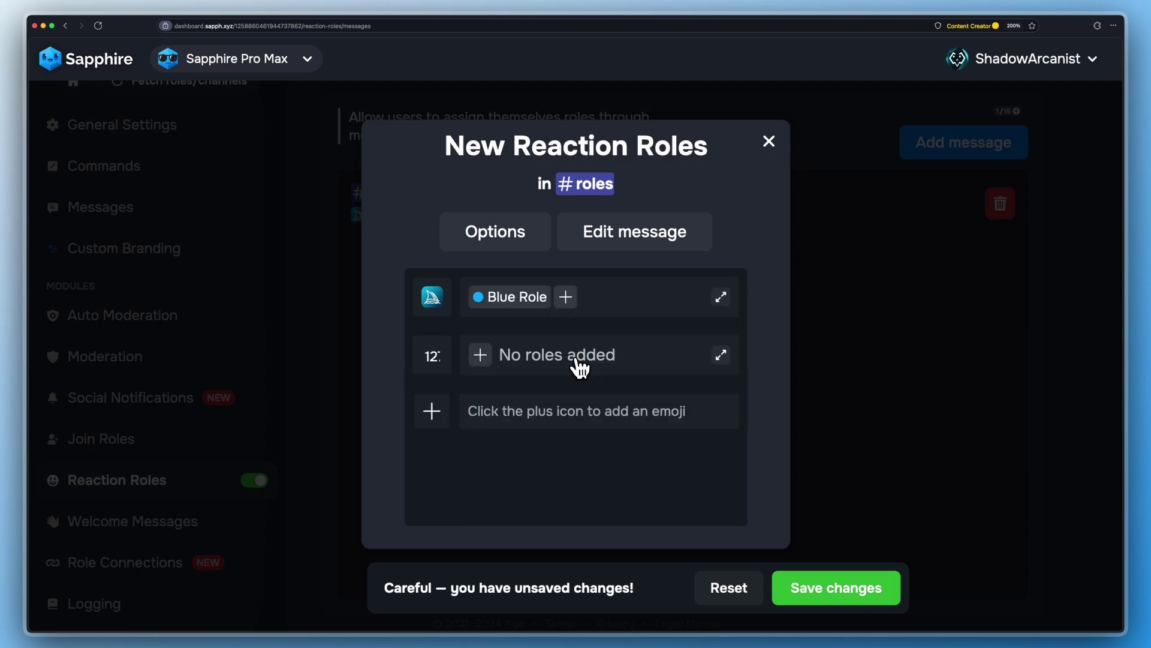
left_click(491, 360)
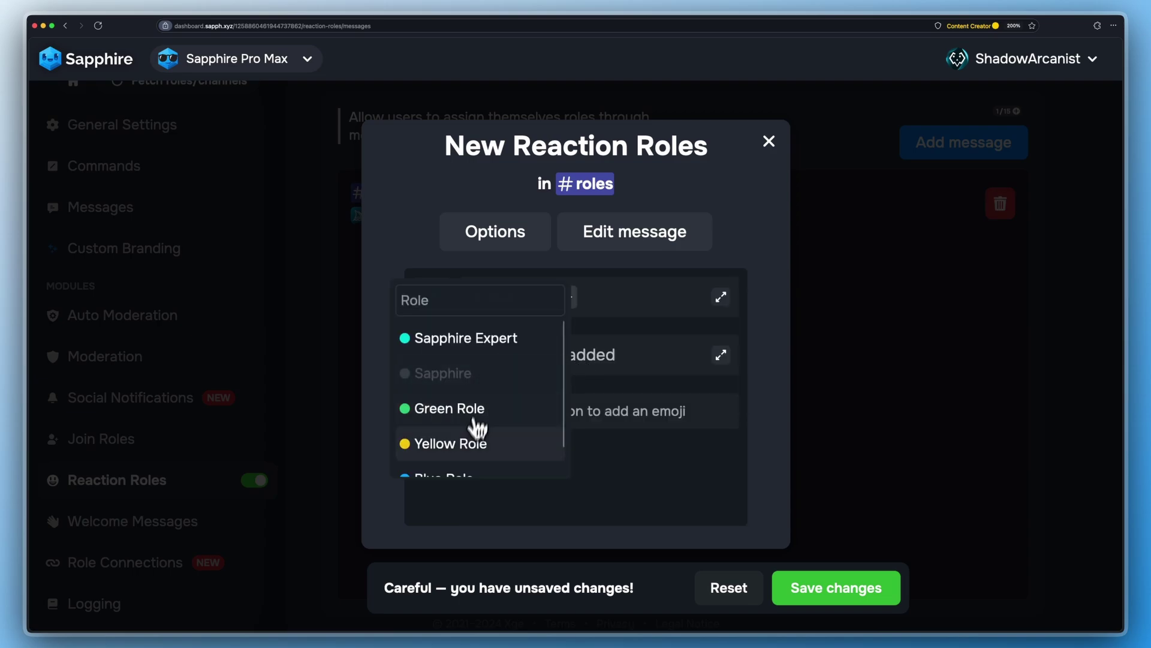
left_click(474, 443)
Make the Swift emoji remove Green Role and Blue Role, with 'Add again' unchecked
left_click(722, 356)
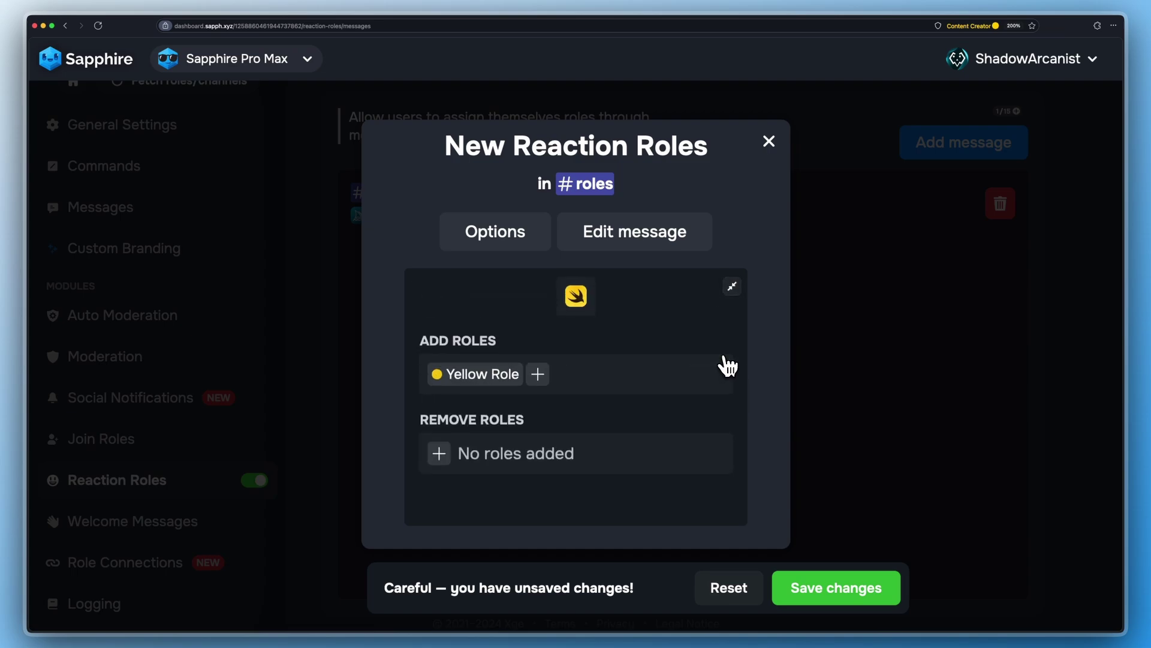
left_click(454, 457)
left_click(429, 508)
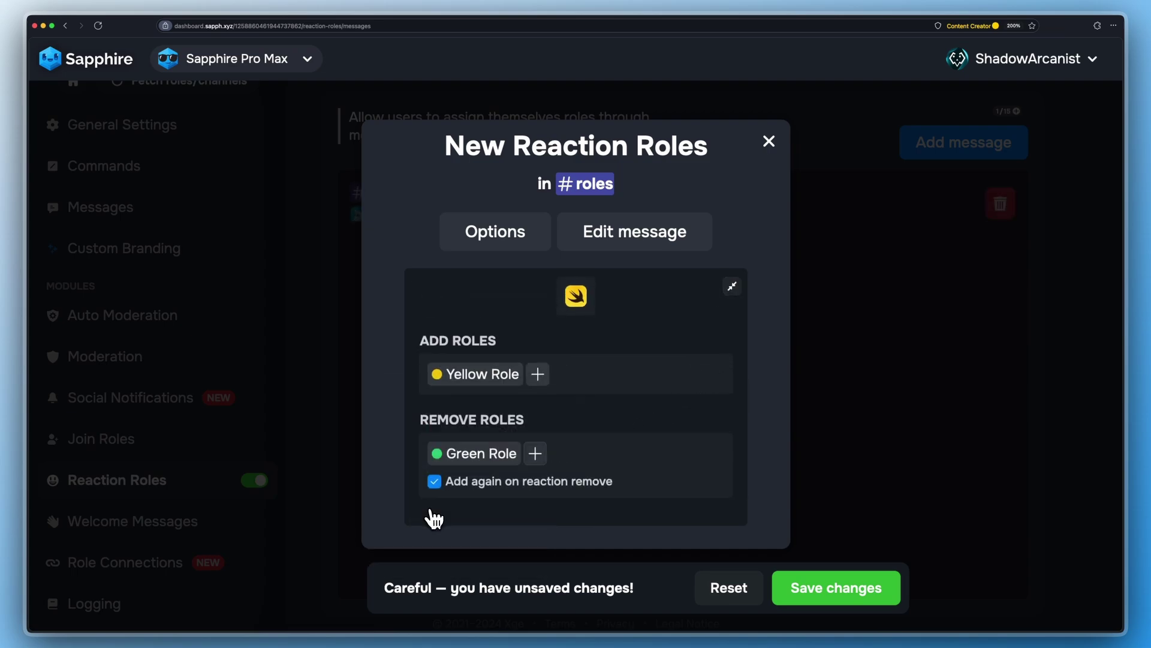
left_click(535, 454)
left_click(504, 506)
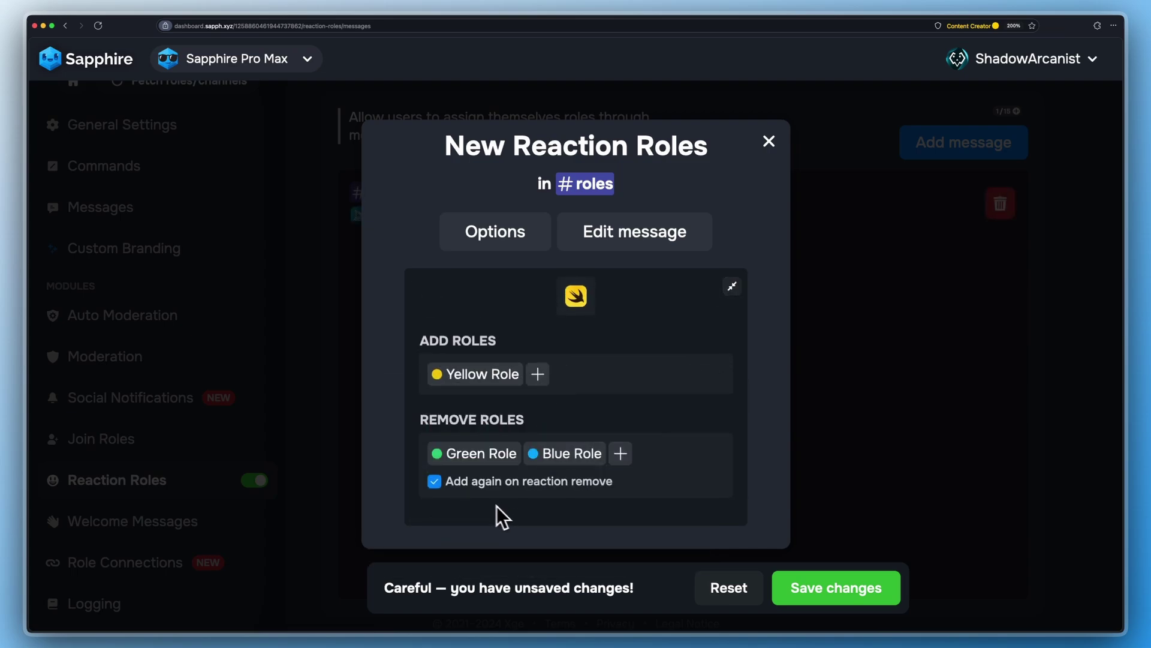
left_click(434, 481)
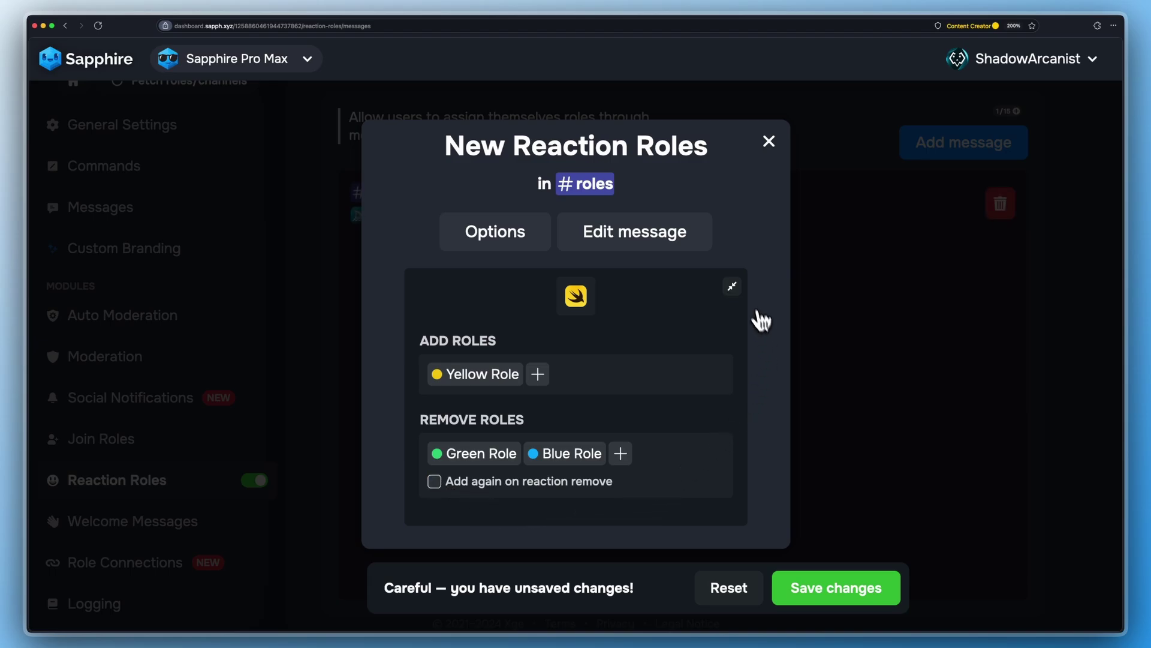
left_click(732, 286)
Add a third reaction emoji to the message
left_click(433, 413)
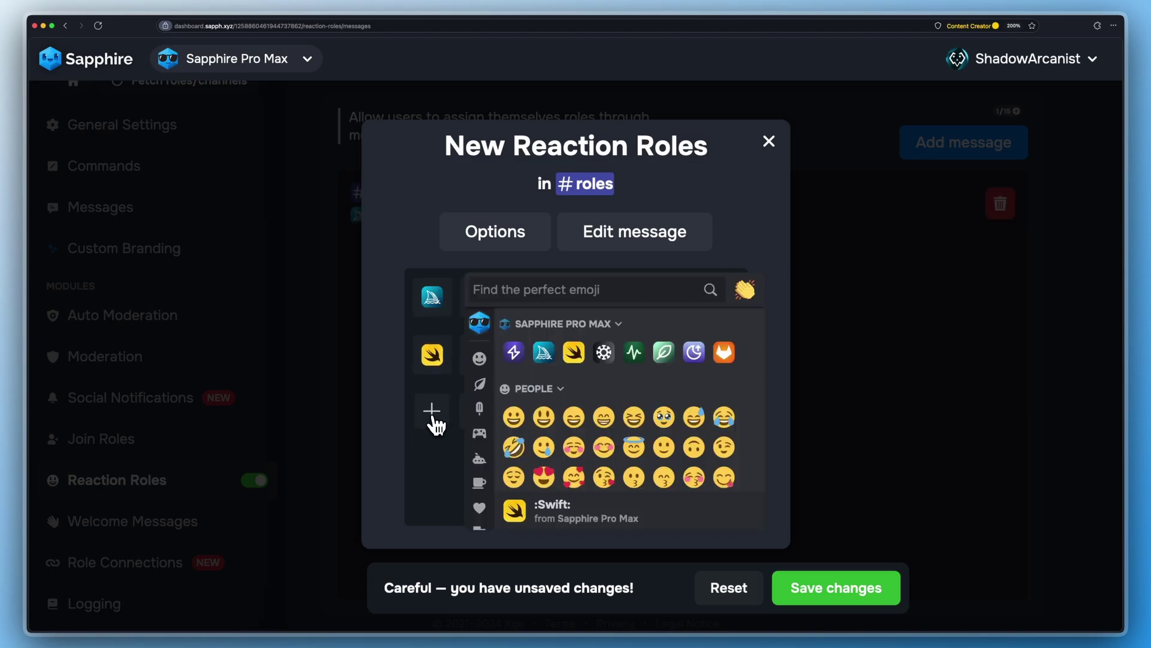
left_click(663, 352)
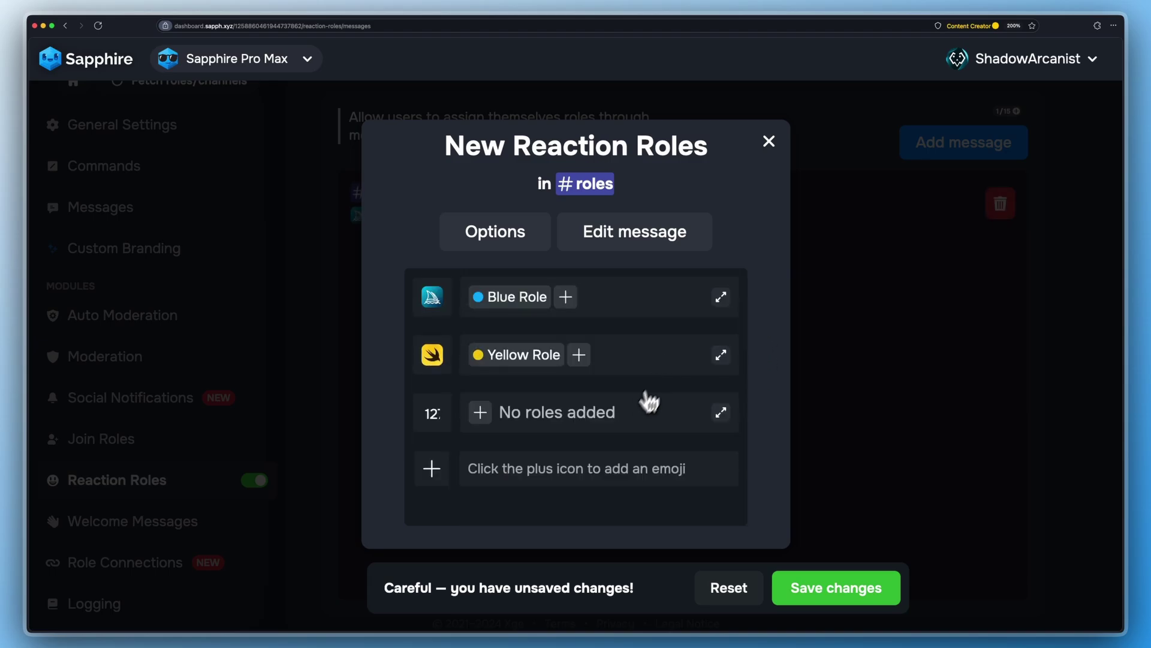
left_click(487, 417)
Give the green emoji Green Role, removing Yellow and Blue Role, with 'Add again' unchecked
left_click(487, 468)
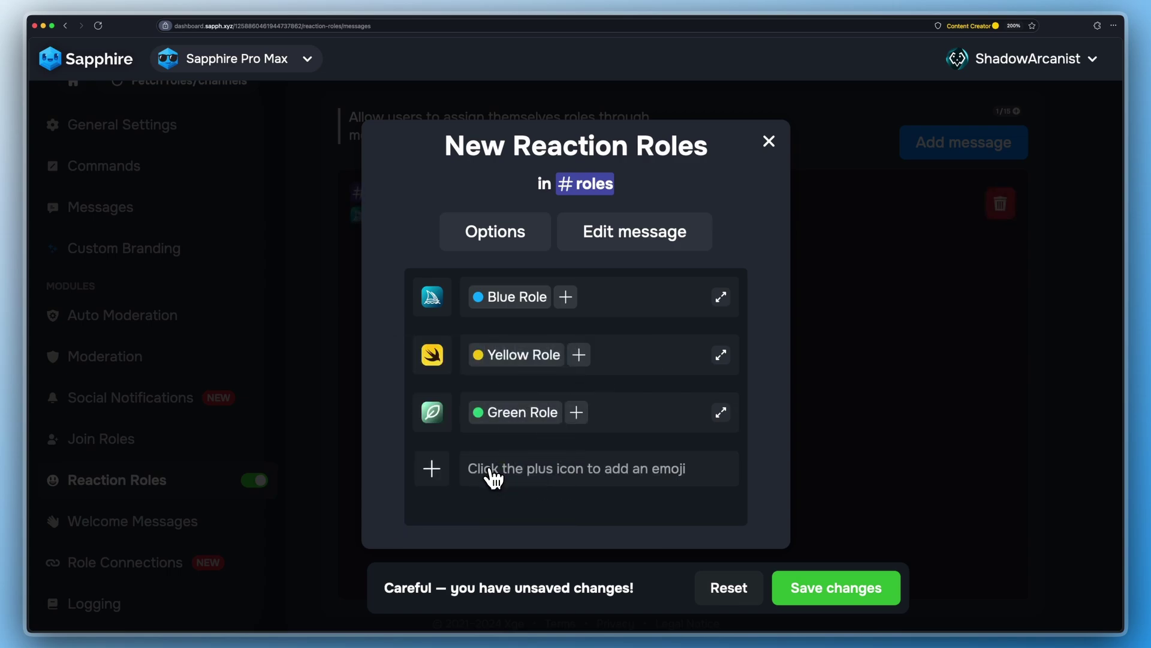
left_click(724, 428)
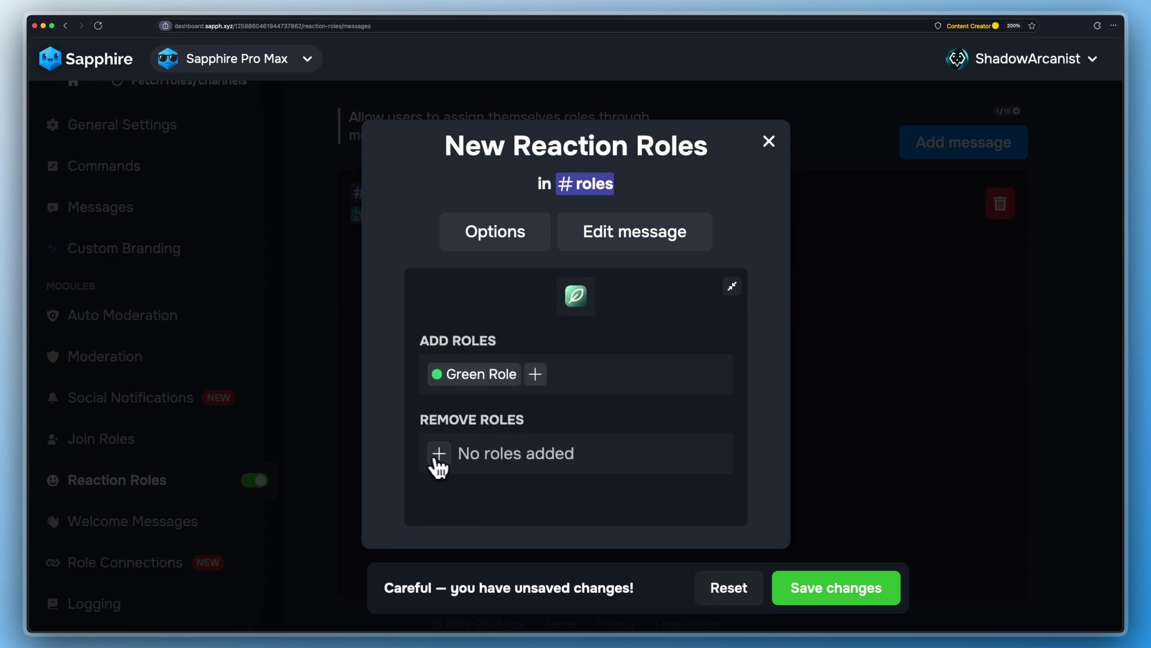
left_click(437, 459)
left_click(433, 520)
left_click(537, 454)
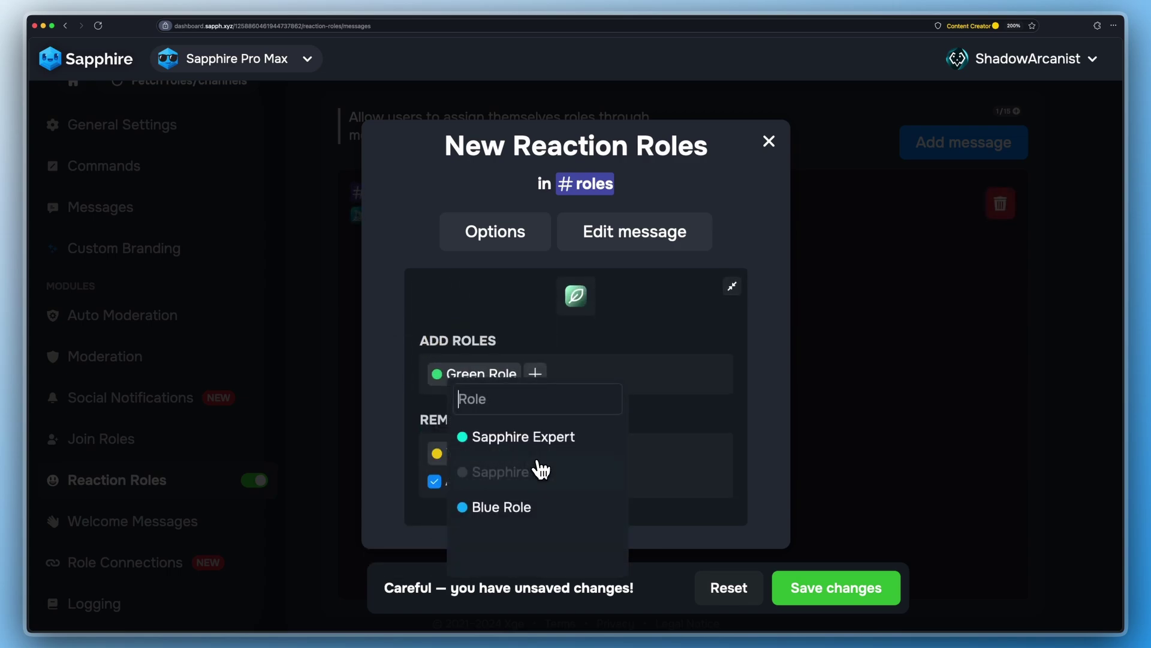
left_click(491, 508)
left_click(438, 486)
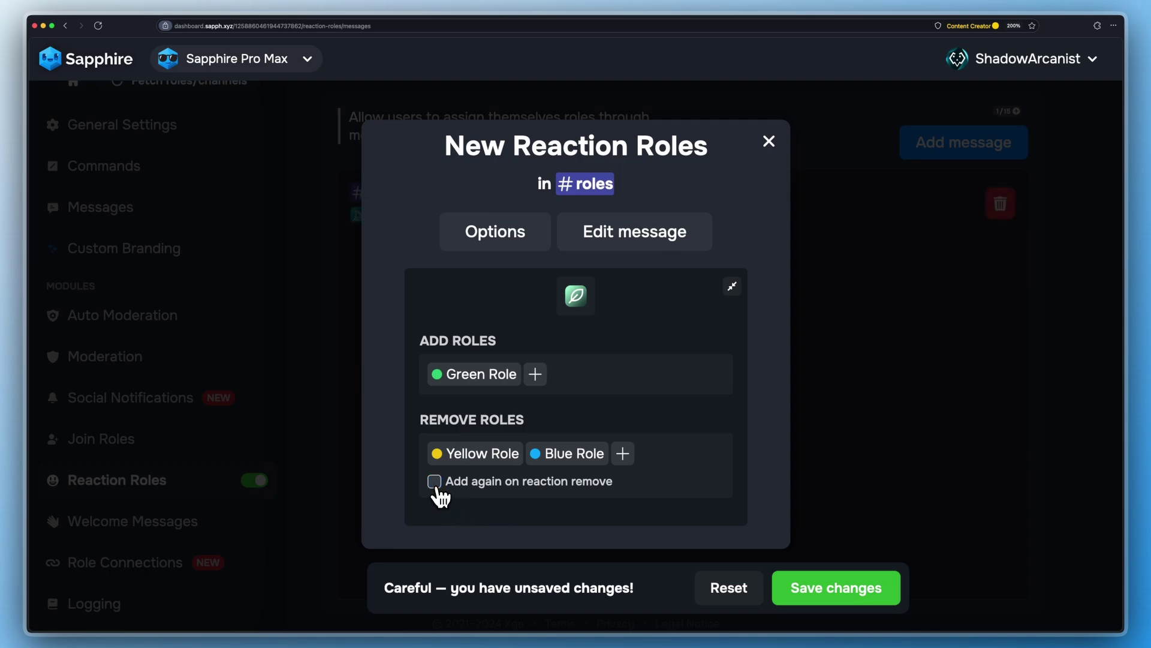
left_click(733, 286)
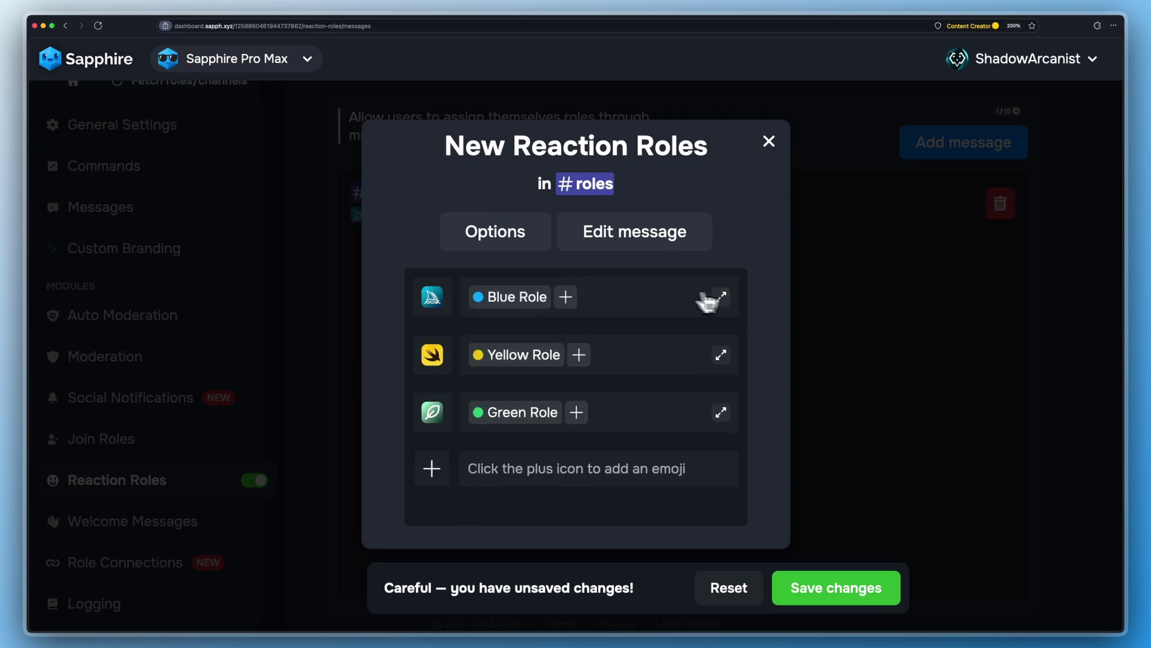
left_click(504, 247)
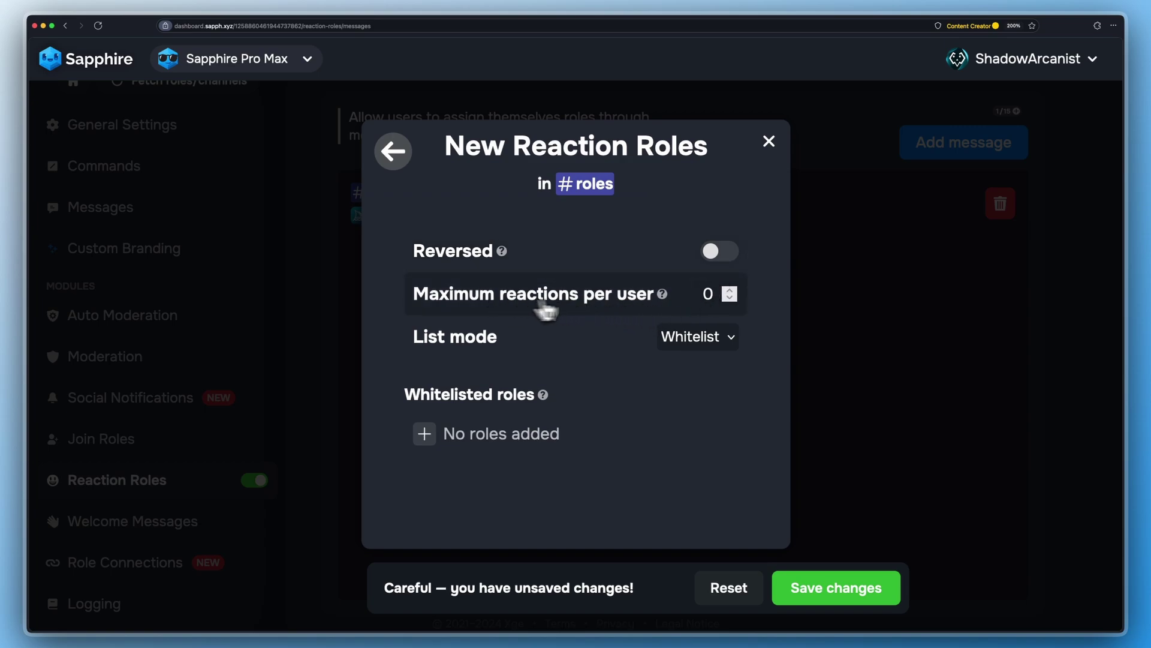
Set maximum reactions per user to 1 and list mode to Blacklist, then return to the emoji list
mouse_move(661, 295)
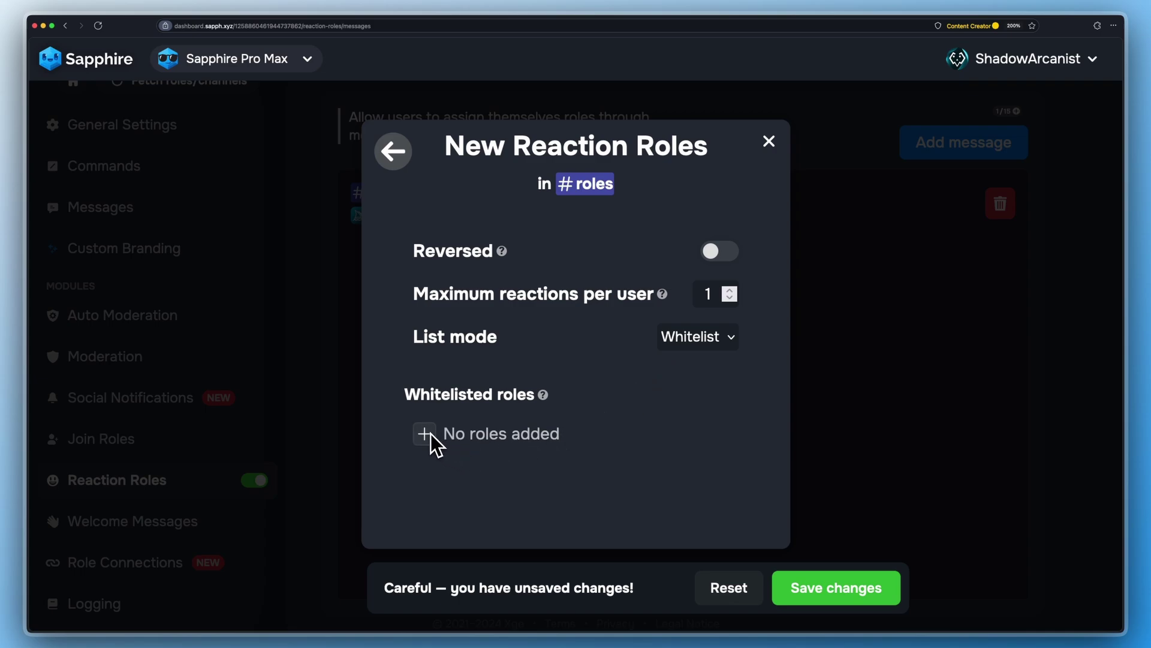
left_click(726, 339)
left_click(706, 358)
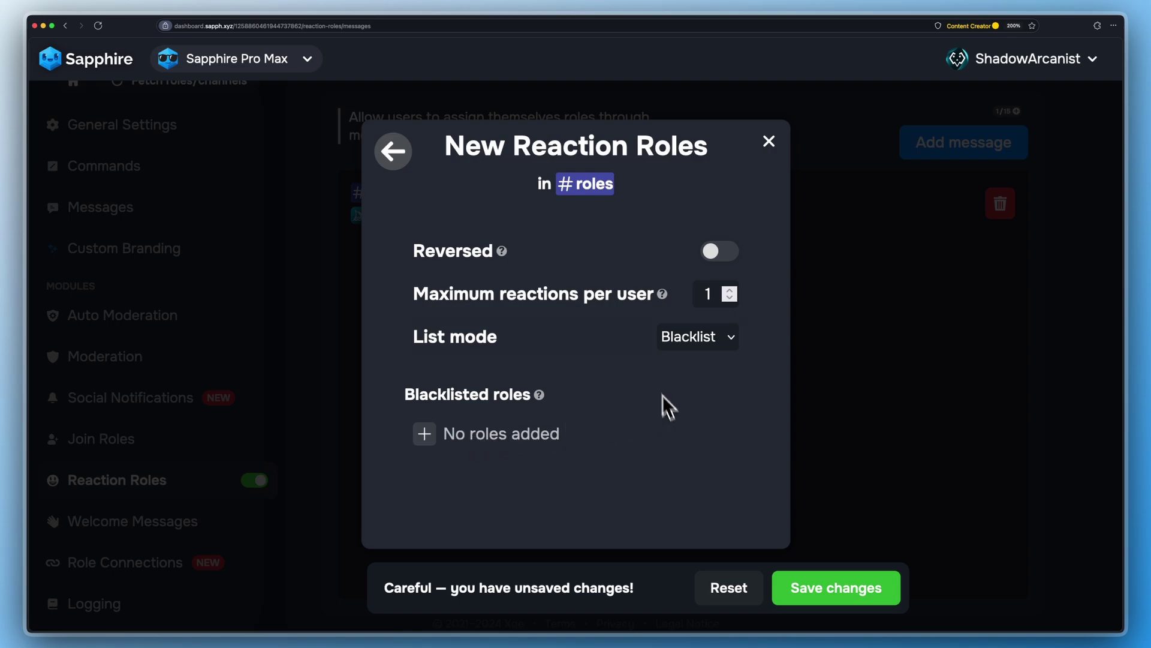
left_click(393, 152)
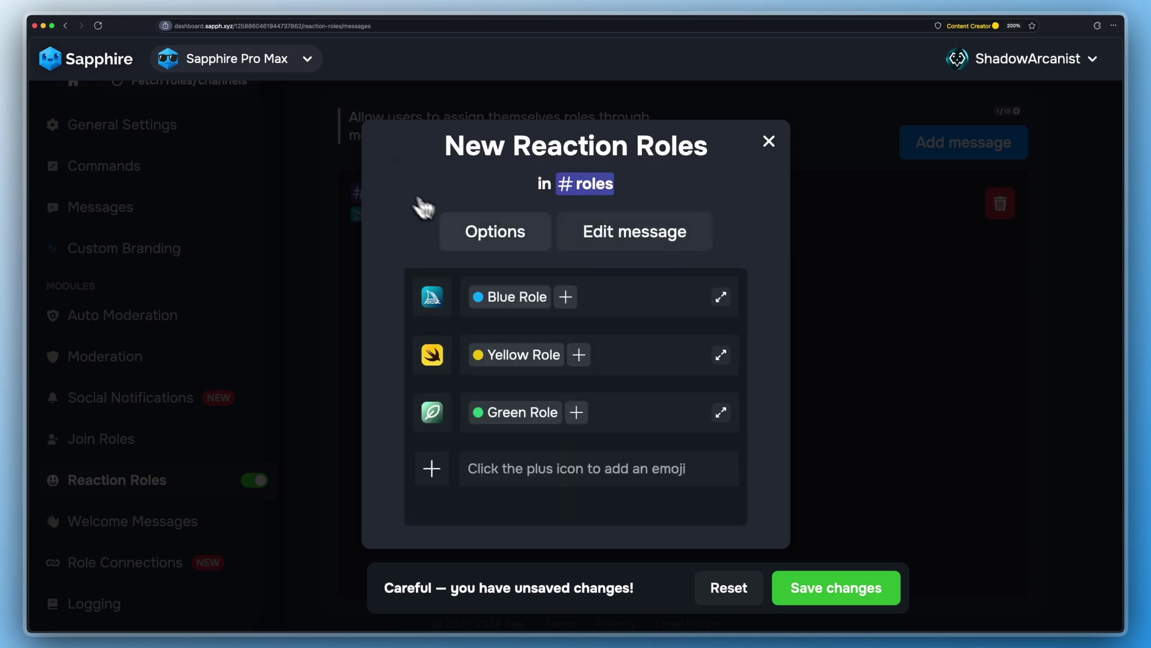
Reword the message to end with 'for color roles', preview it, and save the reaction-roles setup
left_click(697, 251)
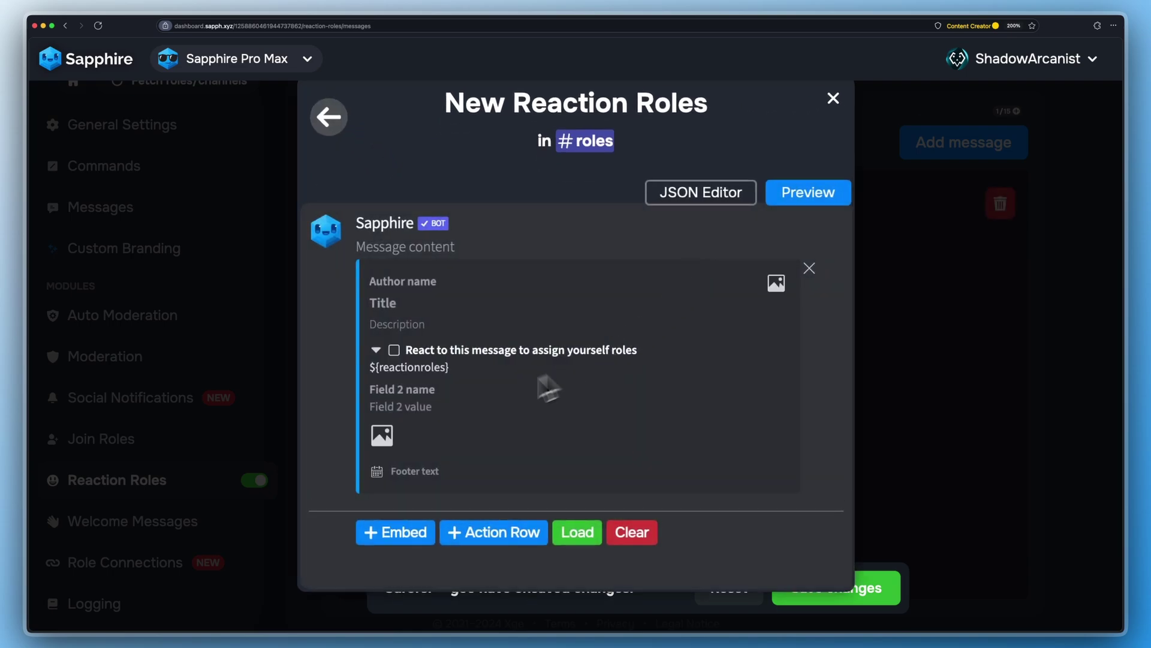
left_click(797, 197)
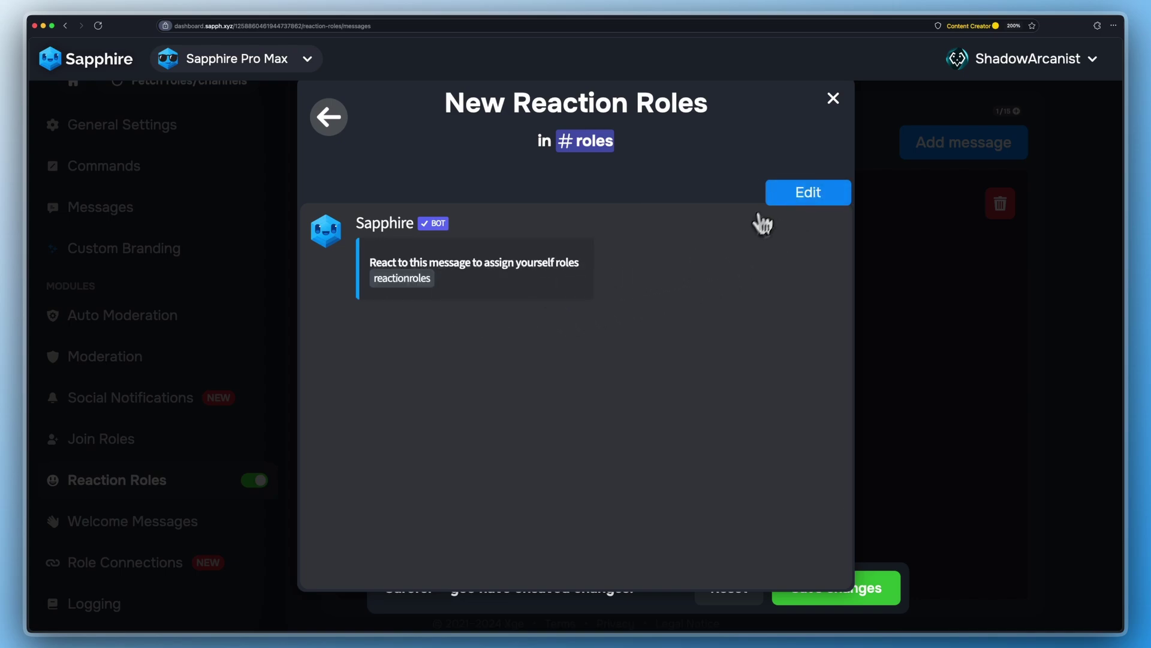
left_click(782, 200)
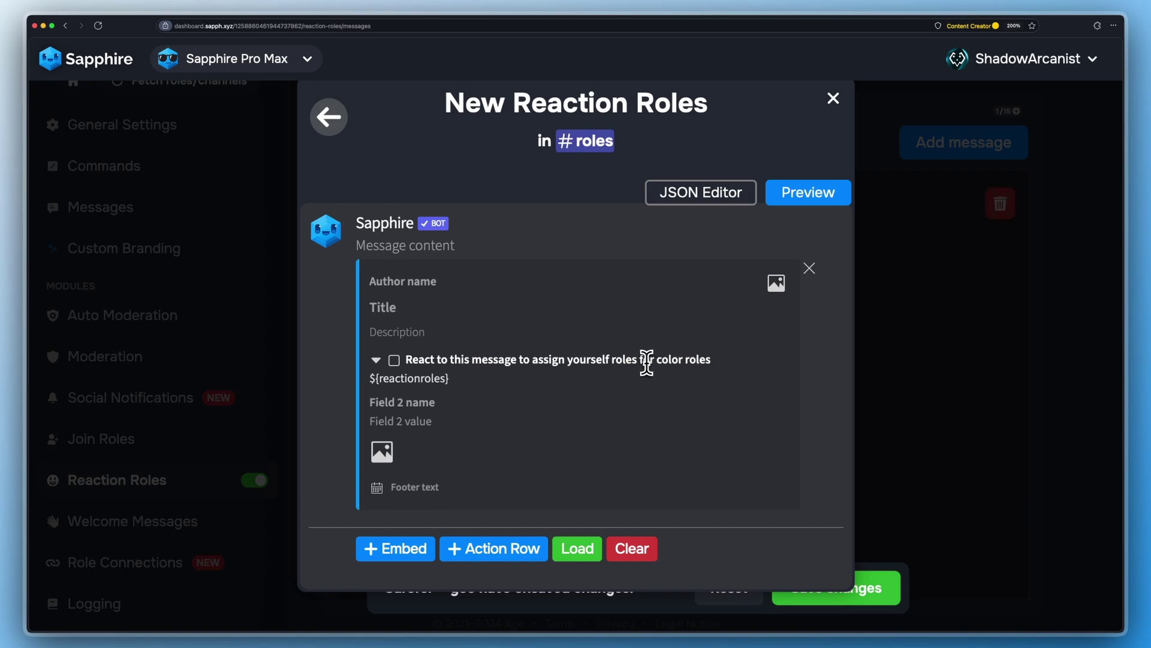
left_click(807, 201)
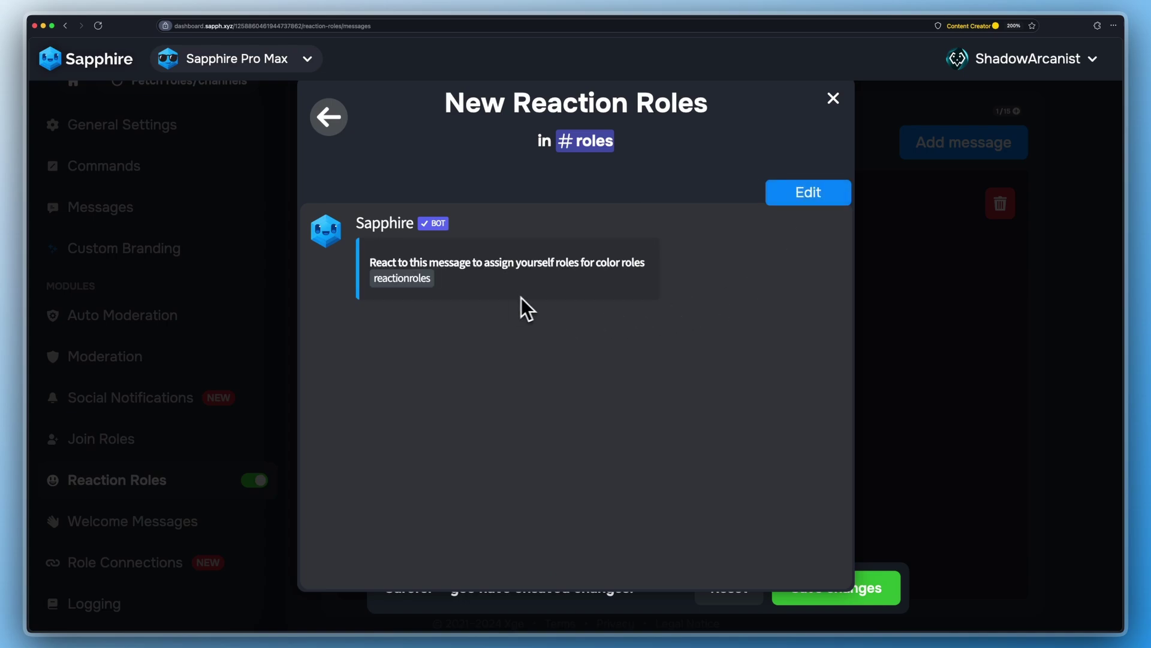
left_click(794, 202)
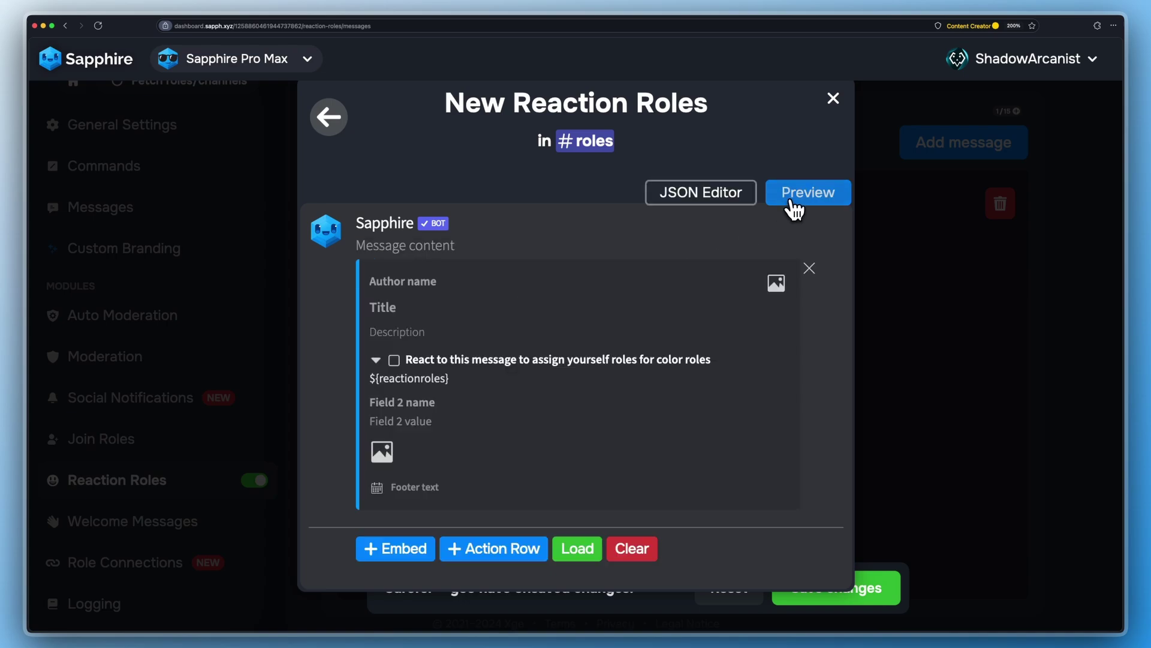
left_click(330, 118)
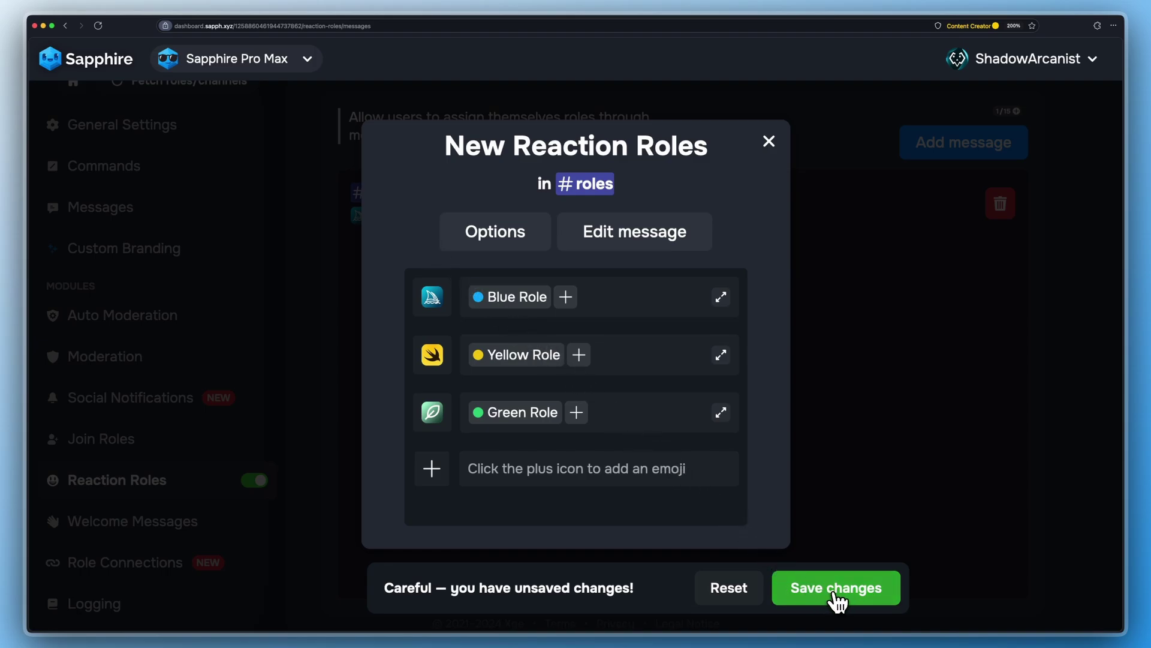
left_click(857, 593)
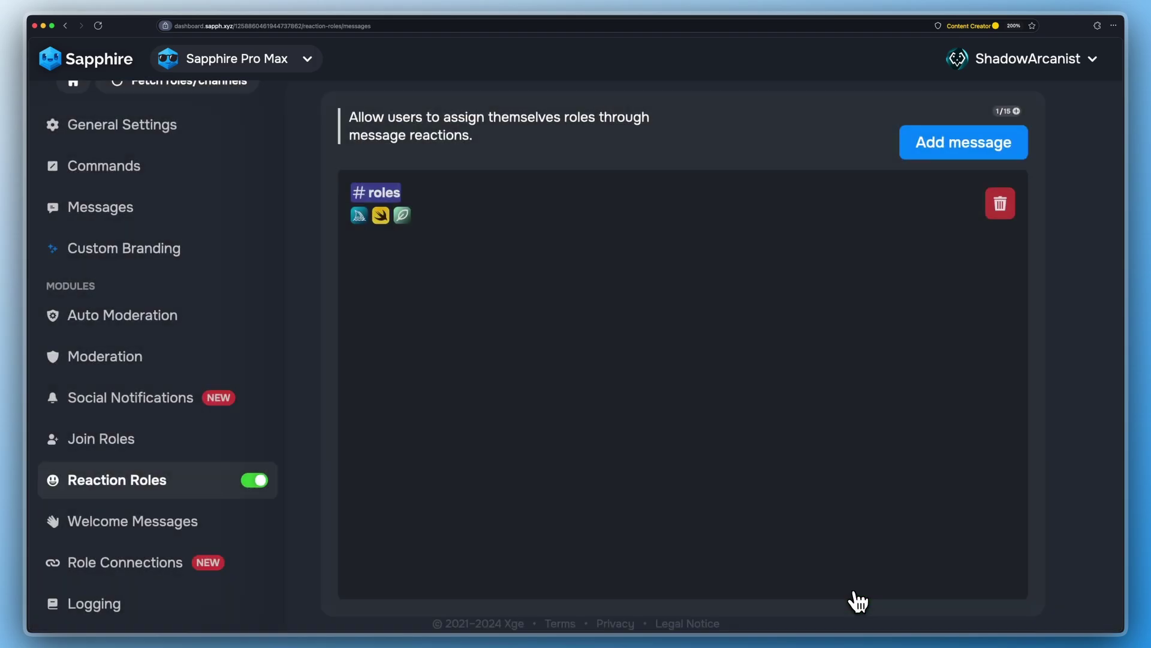
In Discord, go to #roles and check the user's current roles
scroll(480, 328, "up", 2)
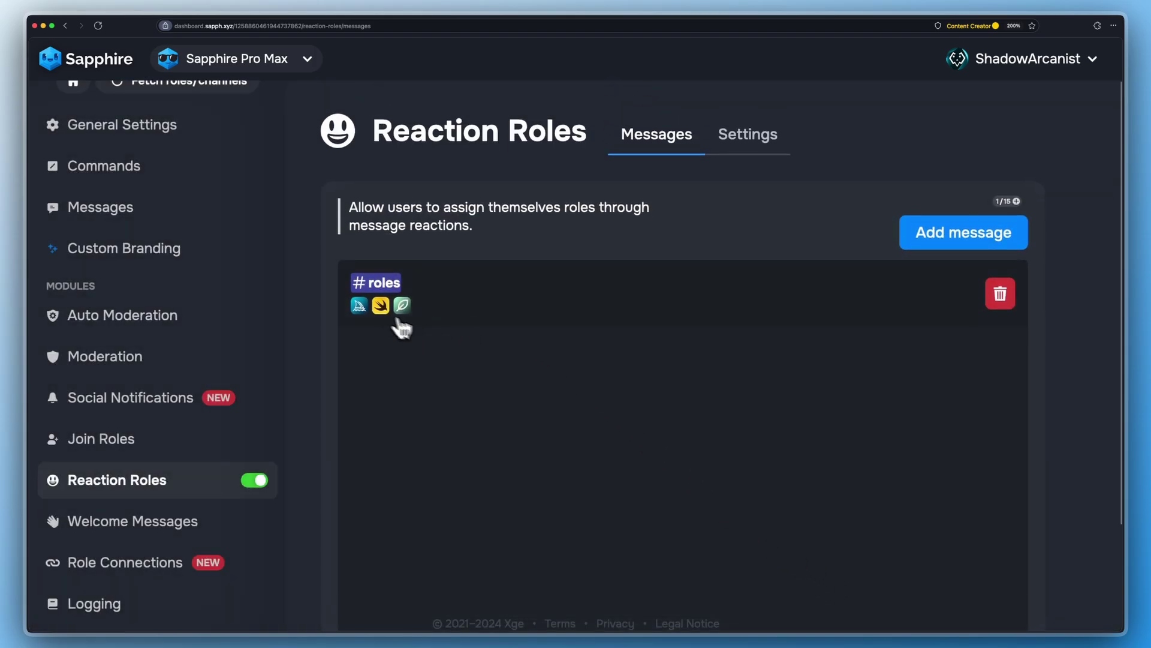
key("ctrl+Tab")
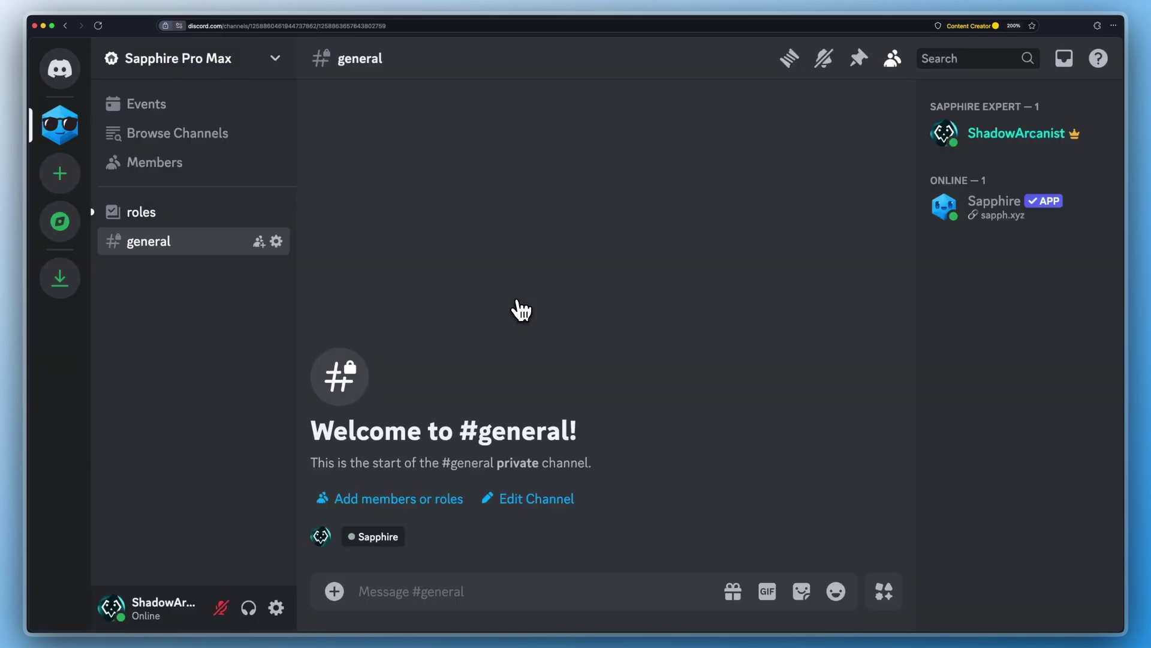
left_click(129, 215)
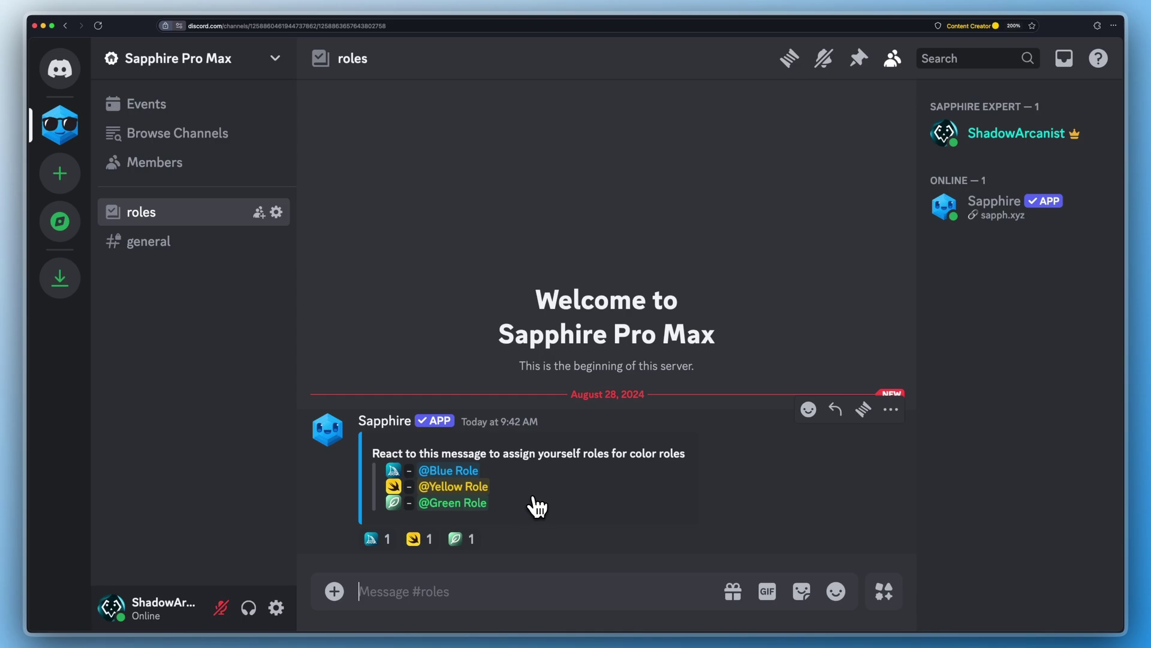
left_click(1023, 147)
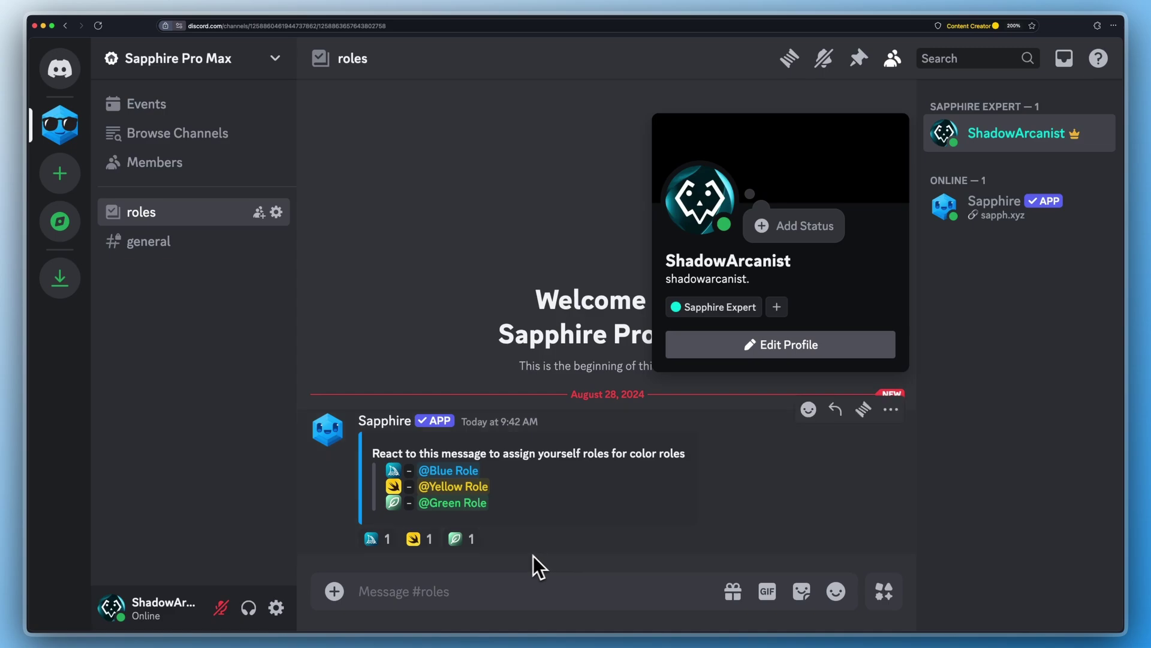
left_click(517, 554)
React with the blue emoji and confirm Blue Role appears on the profile
left_click(377, 541)
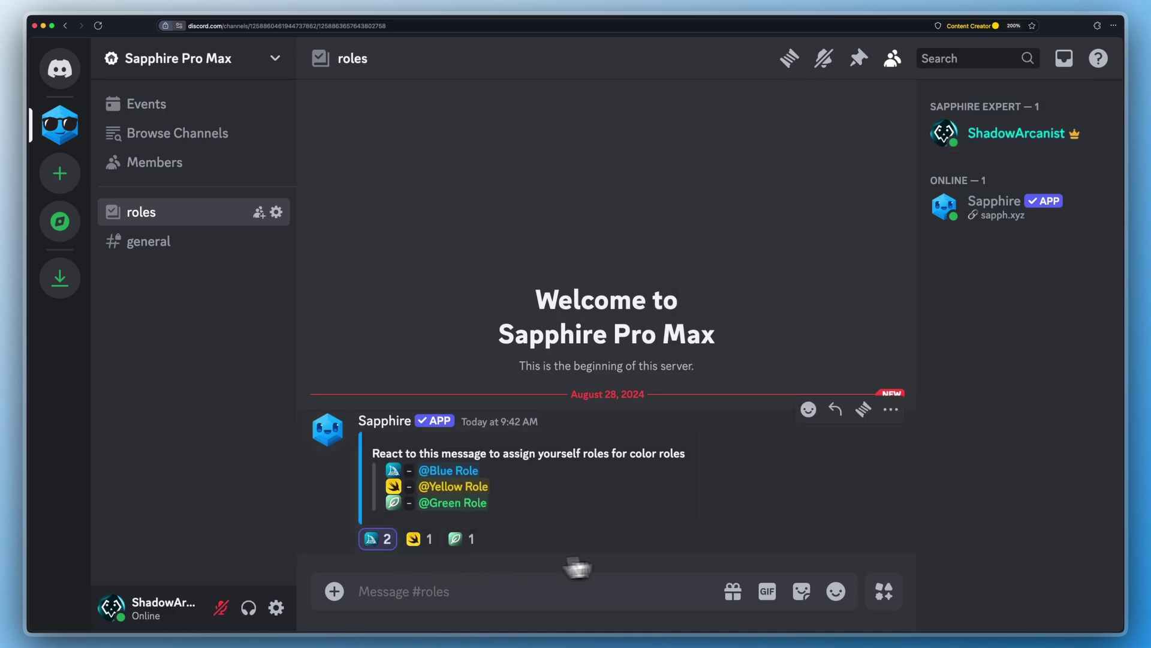
left_click(1030, 153)
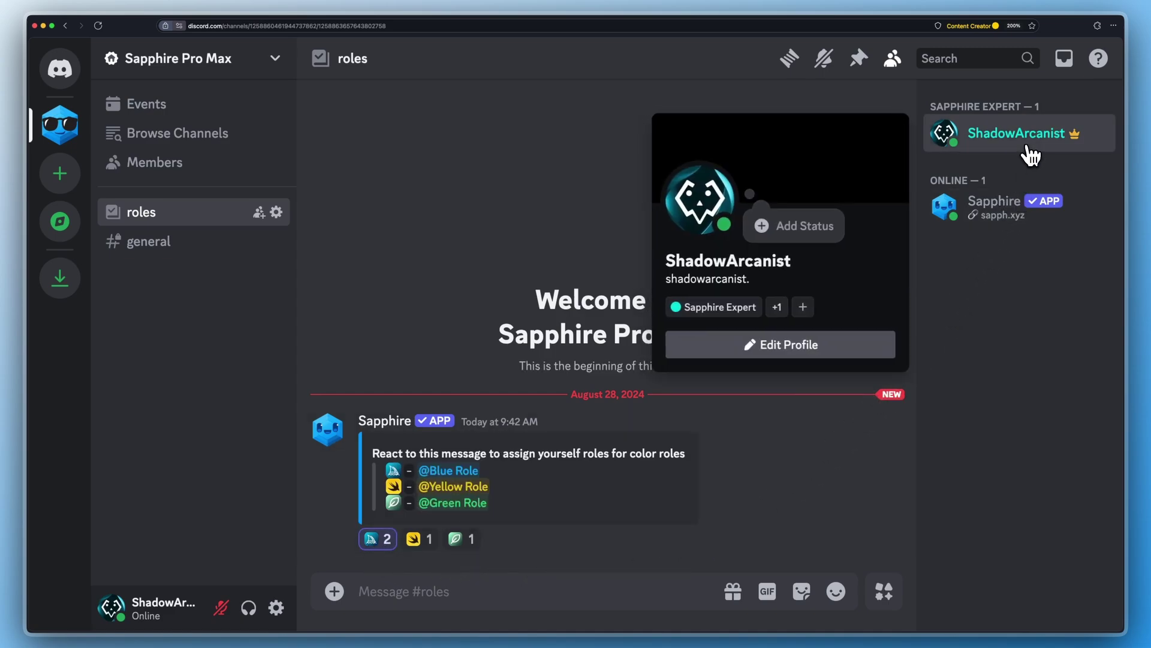
left_click(777, 306)
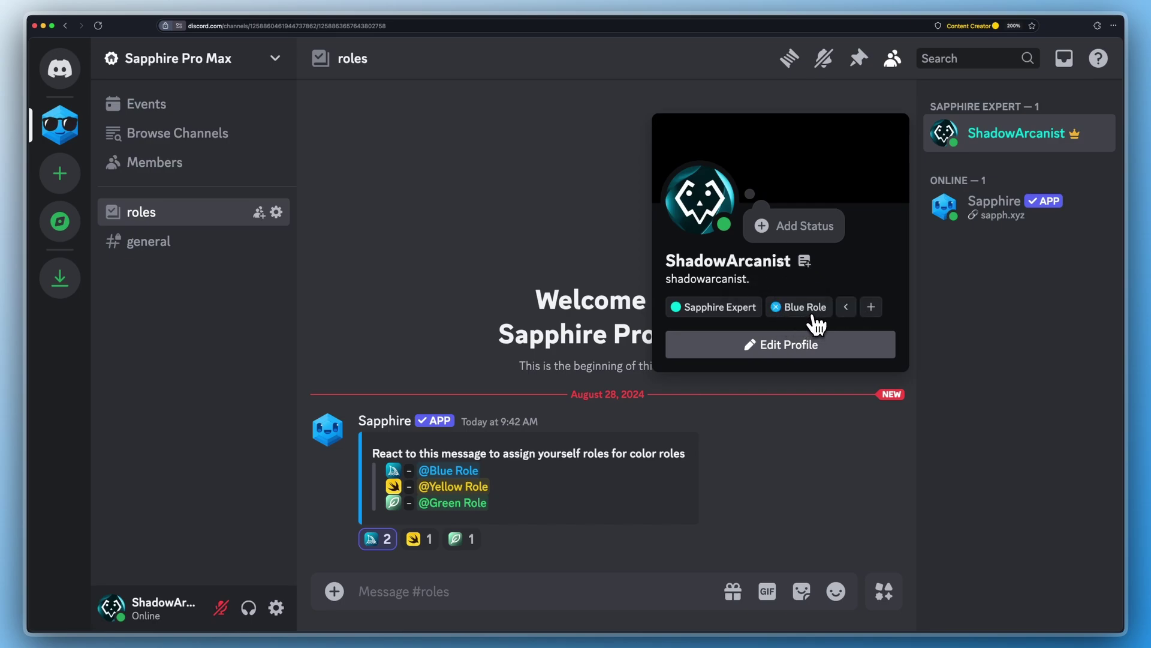
Remove the blue reaction, react with yellow, and confirm Yellow Role on the profile
left_click(378, 543)
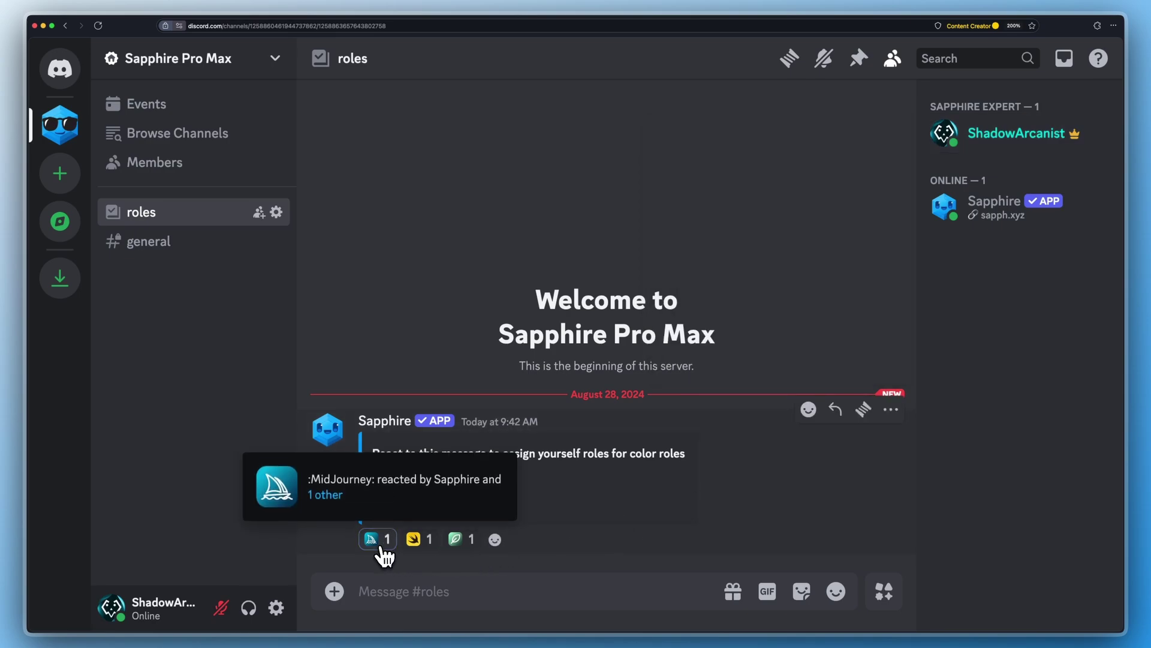
left_click(1031, 132)
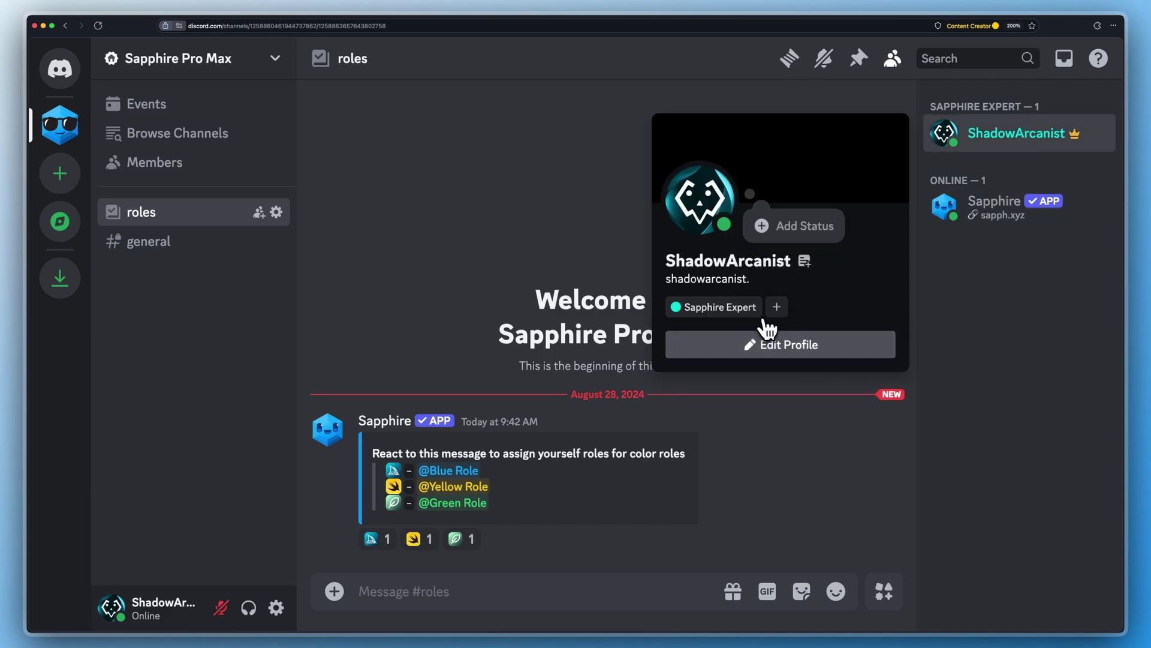
left_click(635, 542)
left_click(418, 539)
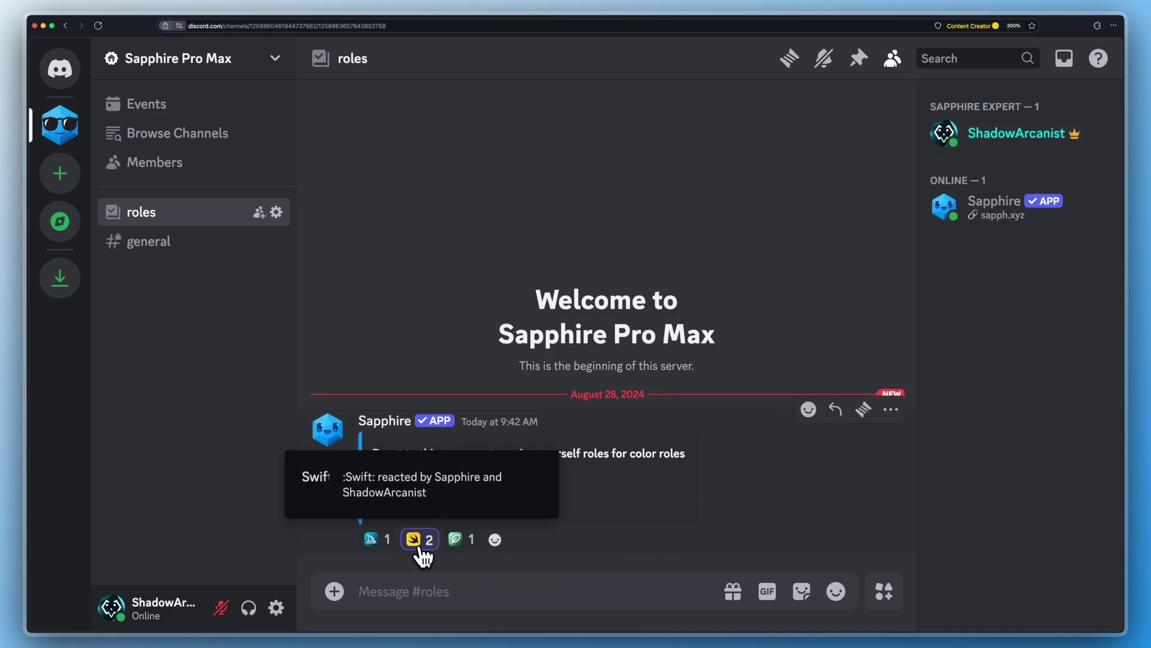
left_click(947, 143)
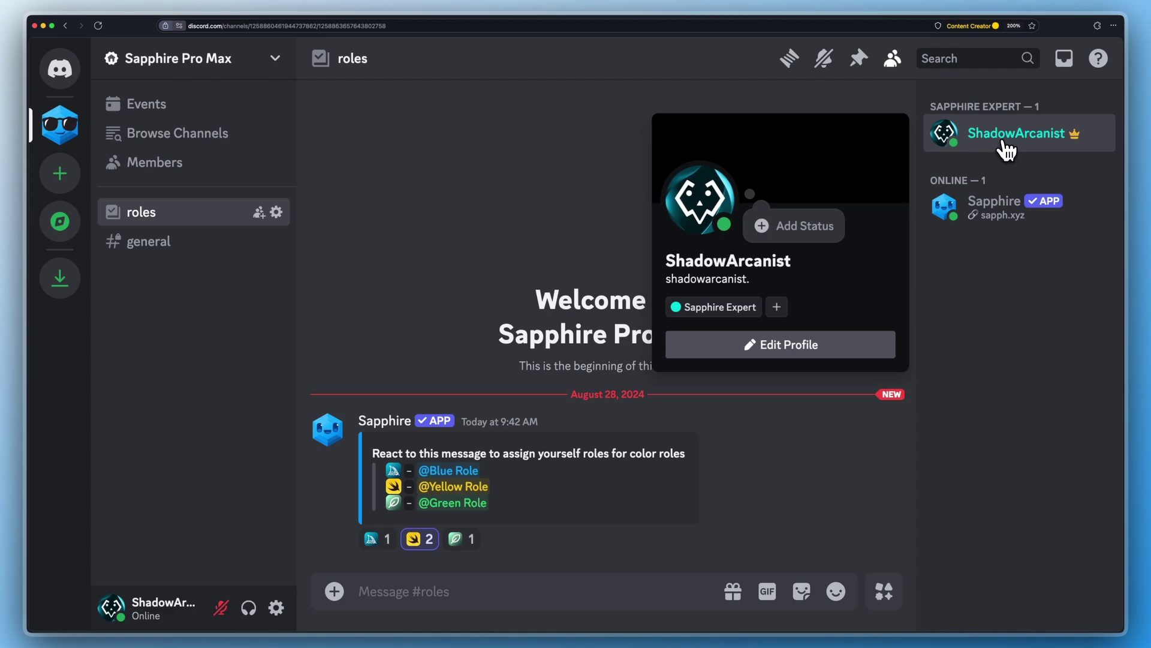
left_click(779, 307)
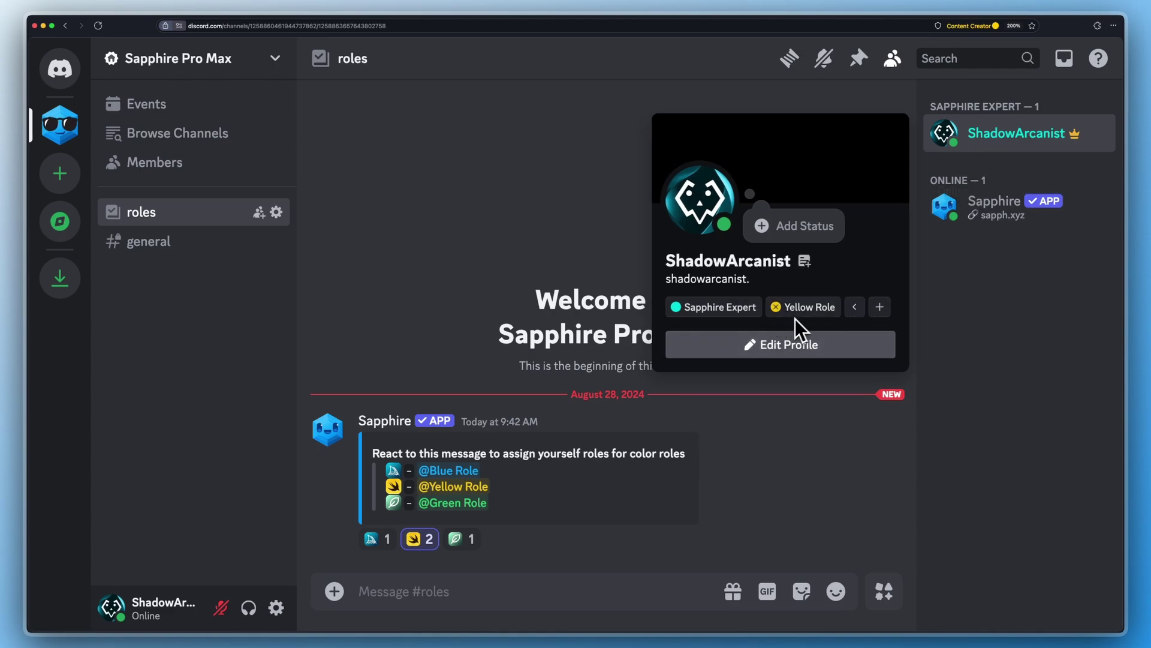
left_click(784, 458)
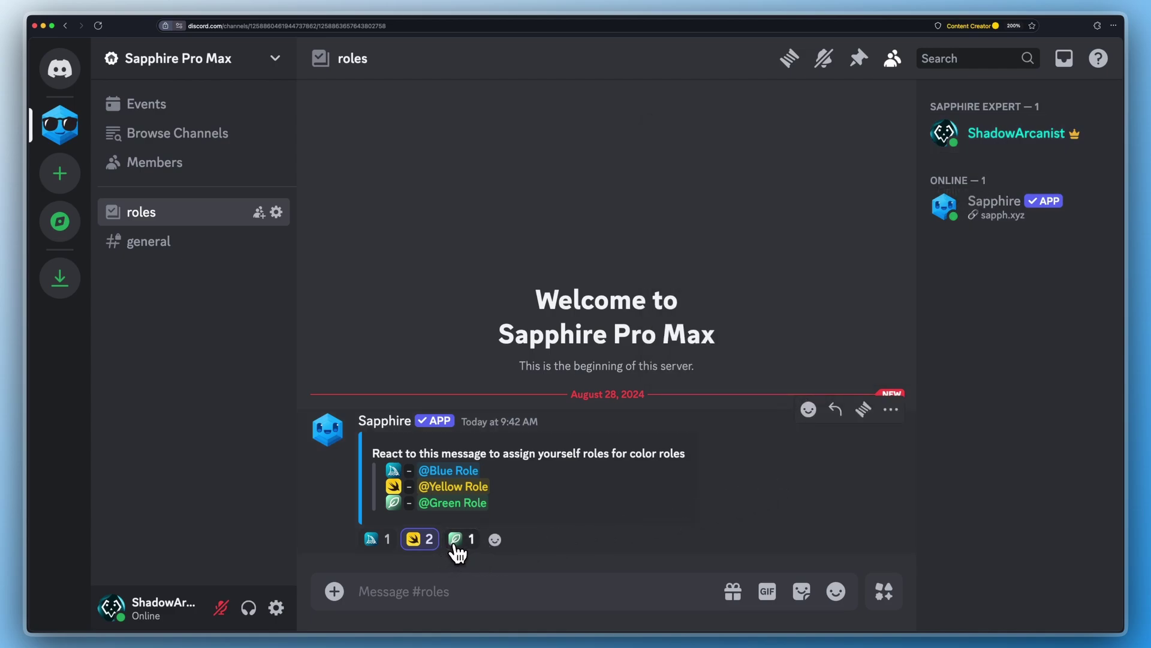
React with green to swap in Green Role, then react with blue again
left_click(455, 543)
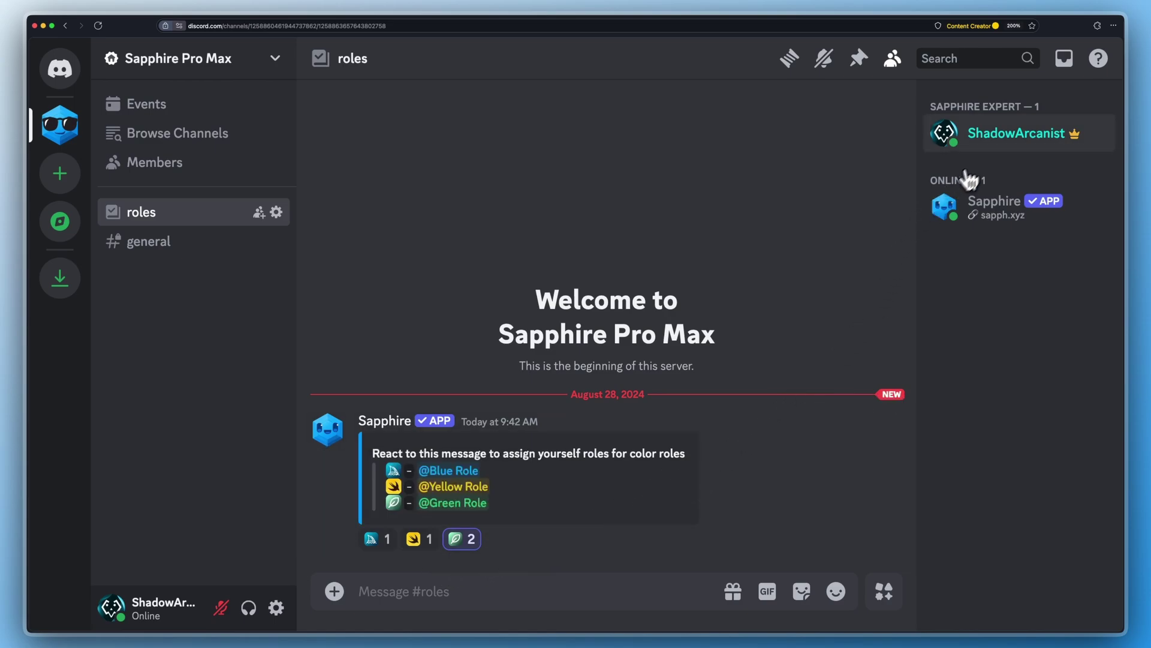
left_click(987, 155)
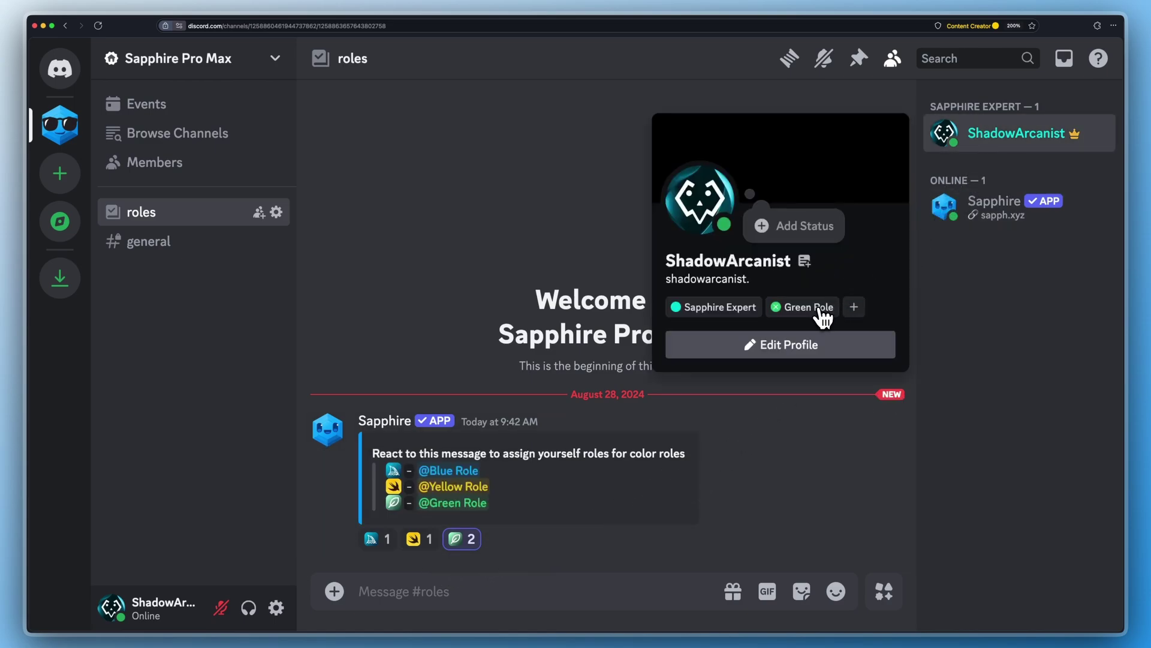
left_click(377, 540)
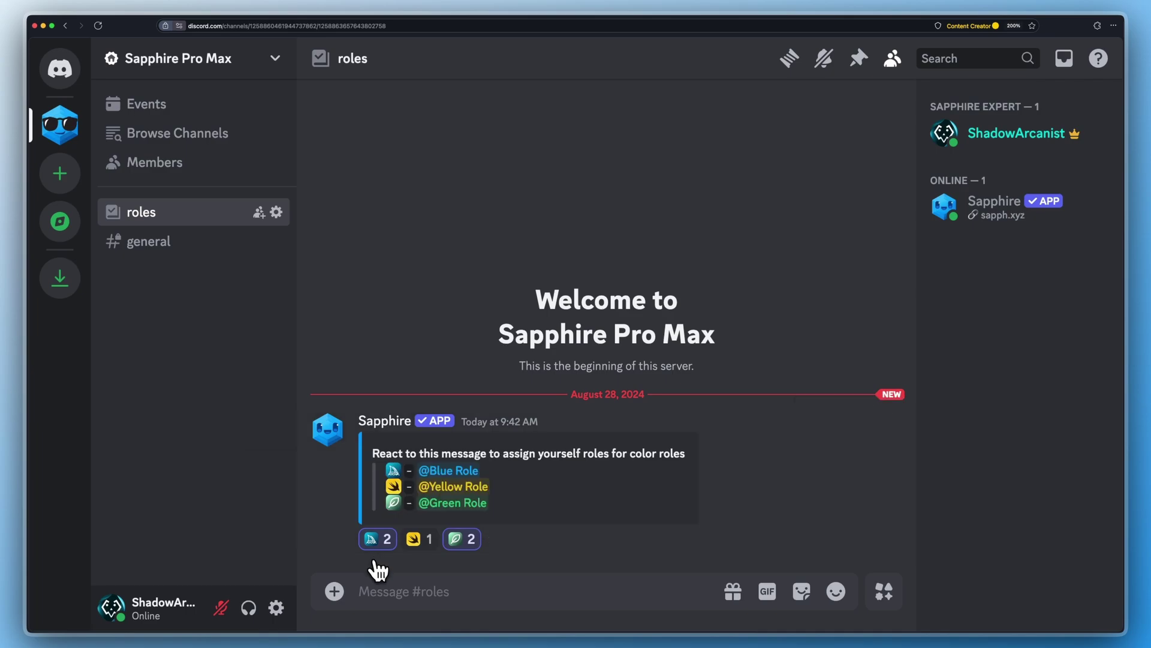